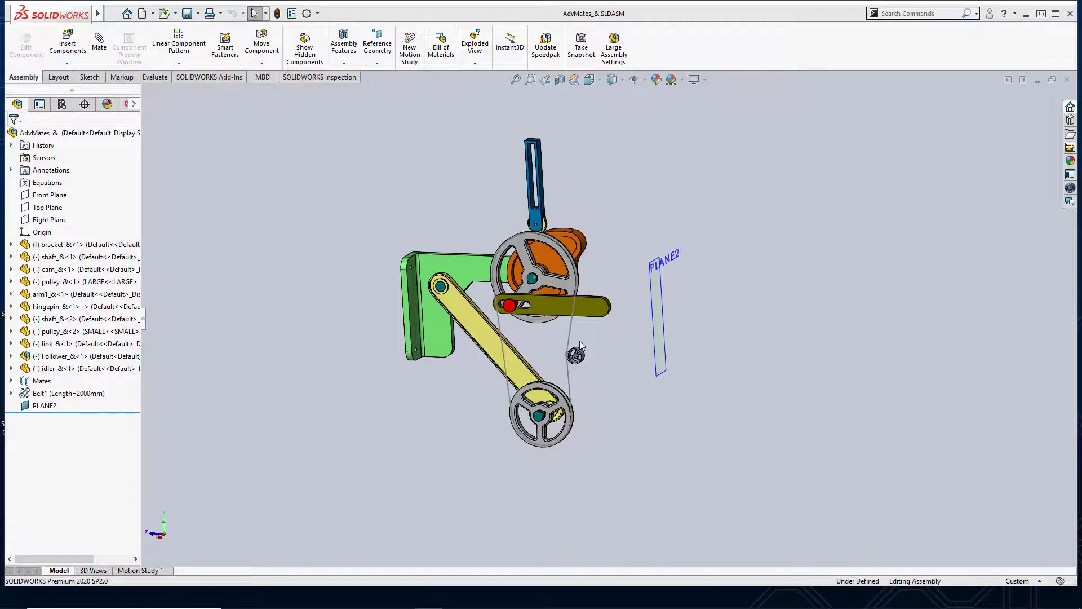
Orbit the mechanism assembly, then select and clear the green bracket.
mouse_move(579, 340)
middle_mouse_down()
mouse_move(645, 319)
mouse_move(586, 336)
mouse_move(587, 357)
middle_mouse_up()
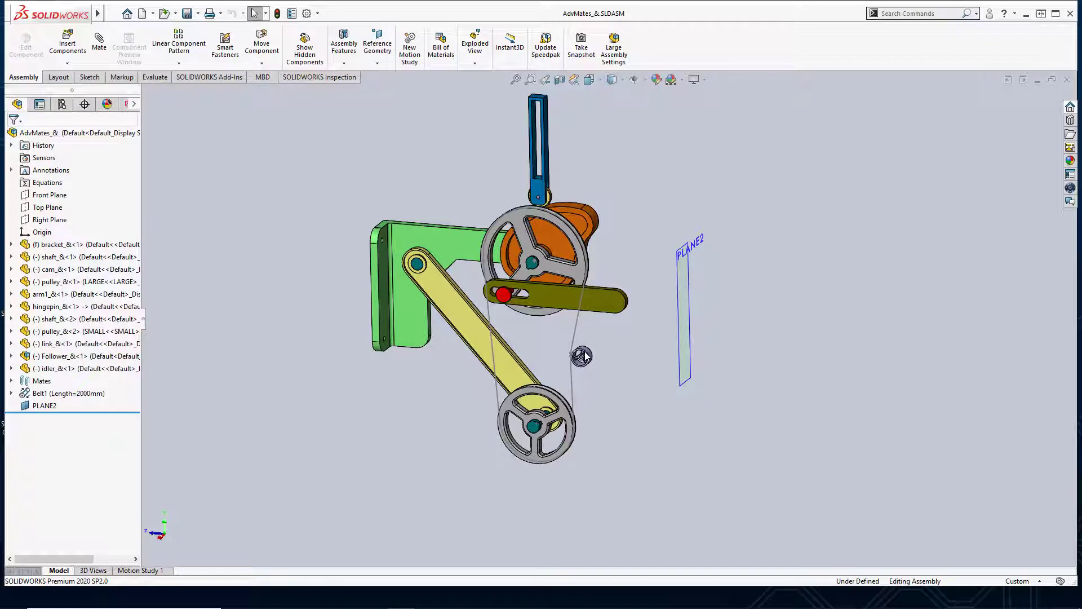
middle_click_drag(627, 358, 672, 364)
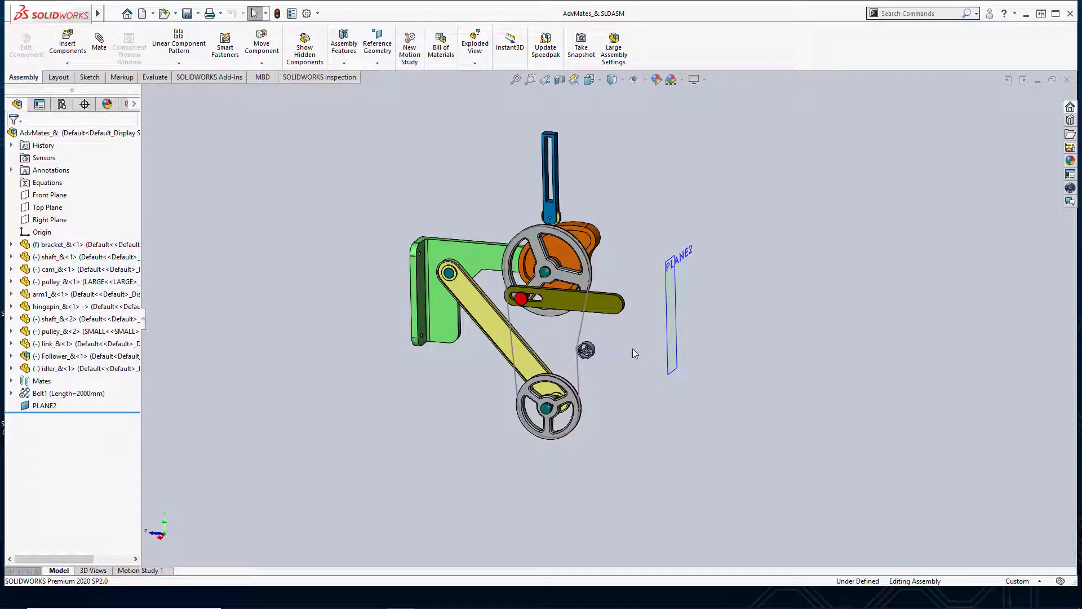
scroll(618, 362, "down", 2)
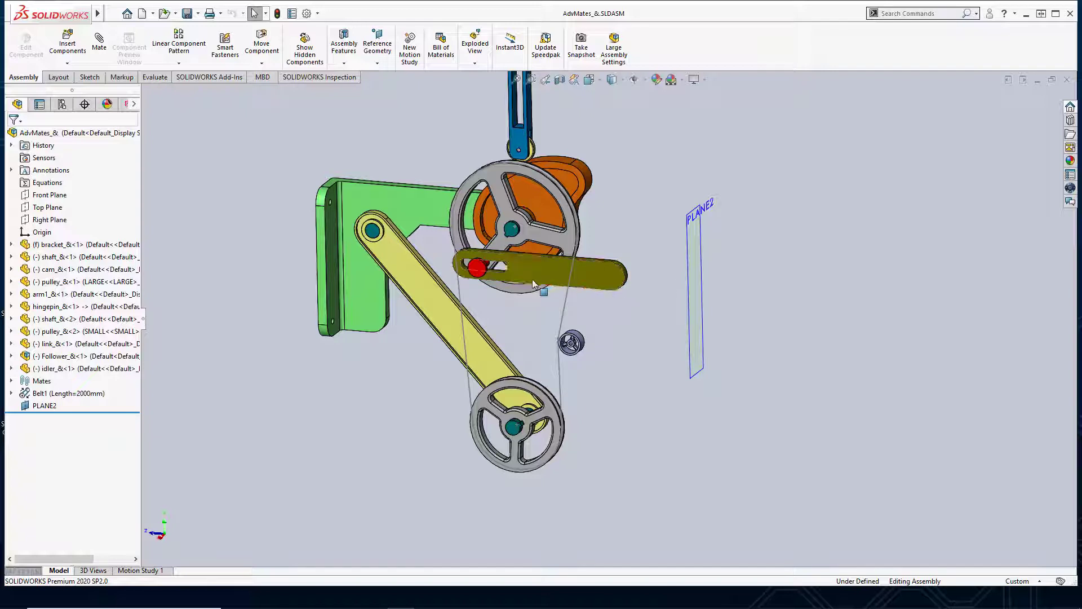
left_click(385, 212)
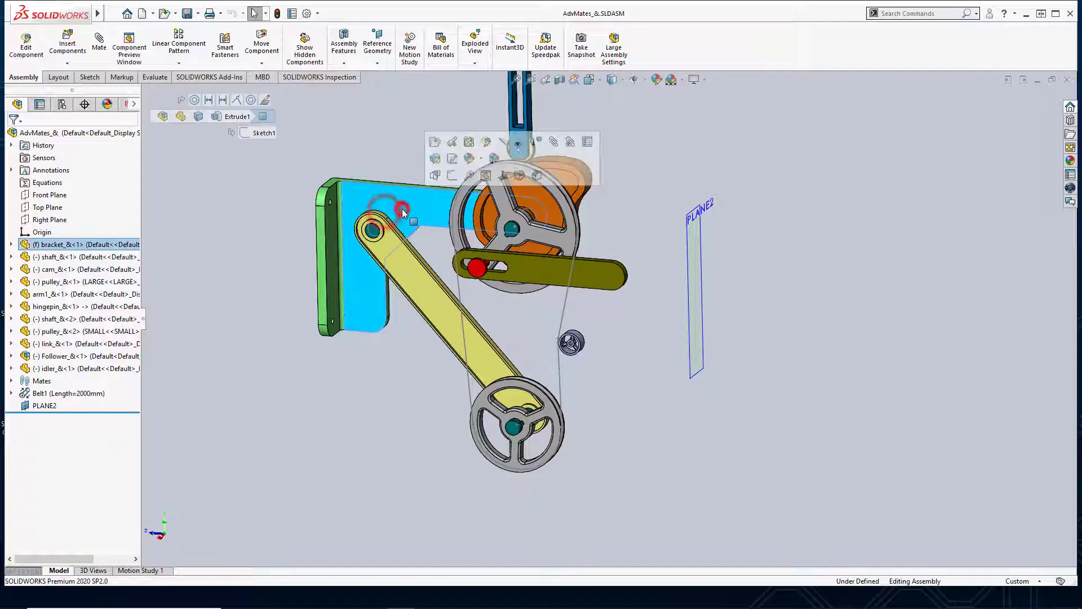
left_click(402, 209)
left_click(261, 249)
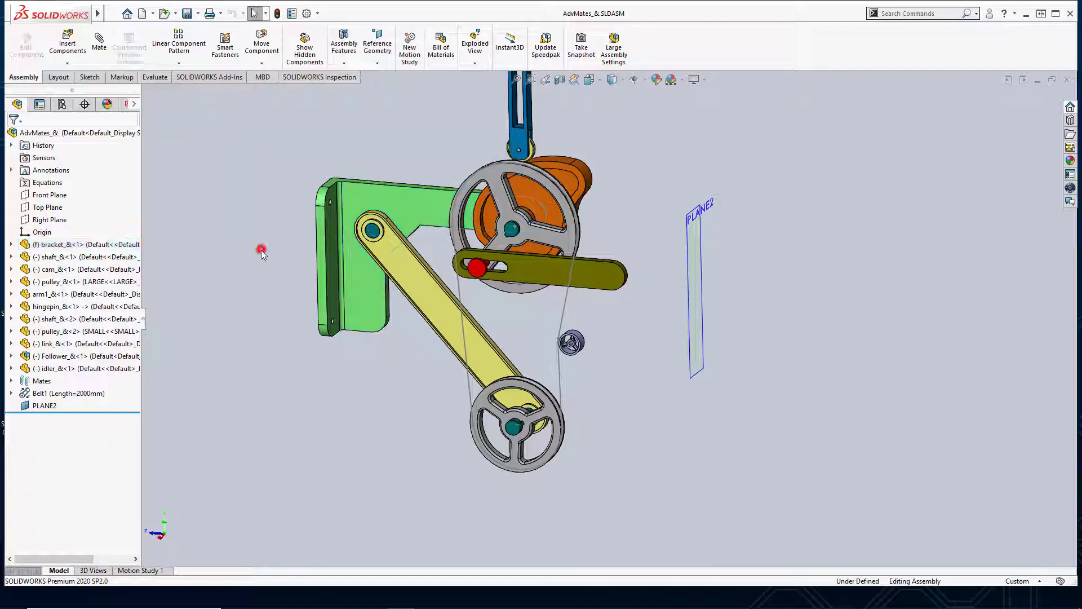
Zoom out to the whole assembly, reorient it, and open the component pattern type list.
key("shift+z")
key("shift+z")
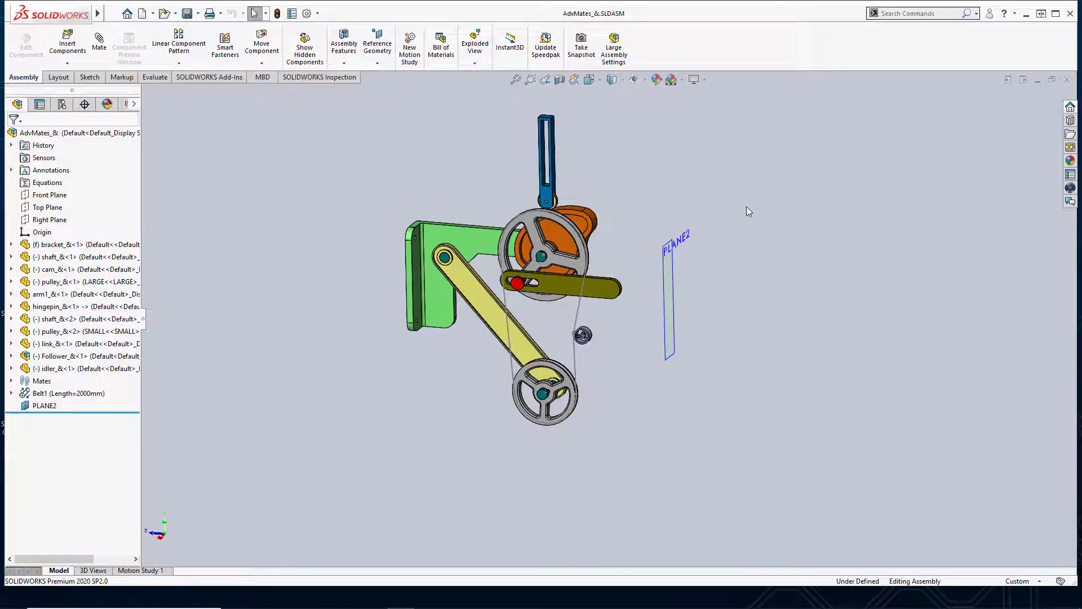
middle_click_drag(746, 207, 702, 374)
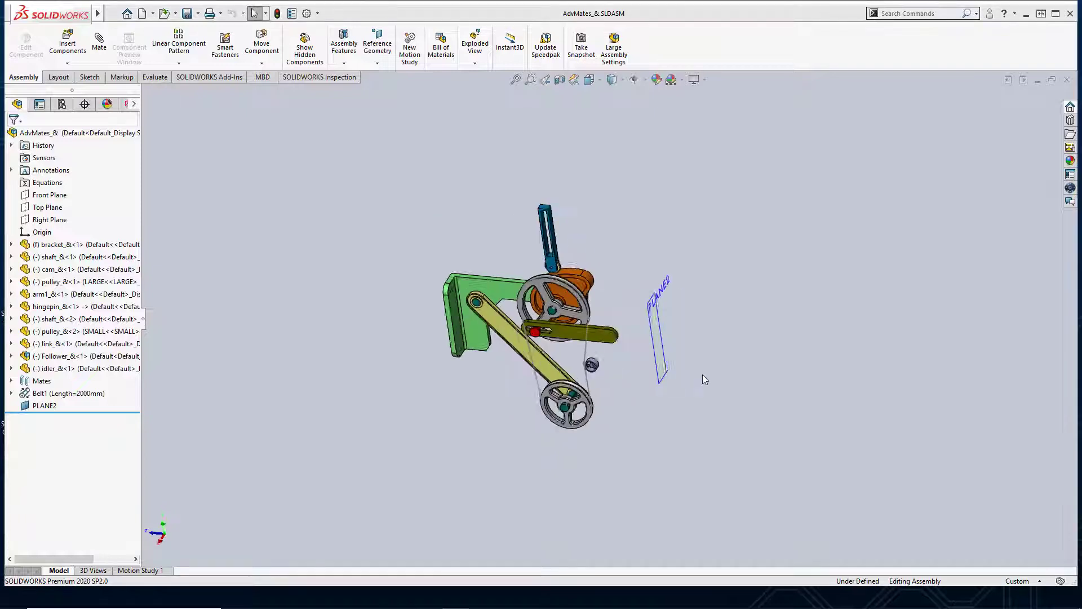
left_click(179, 62)
Start Mirror Components about PLANE2, select all eleven components with Ctrl+A, and go to Step 2.
left_click(198, 158)
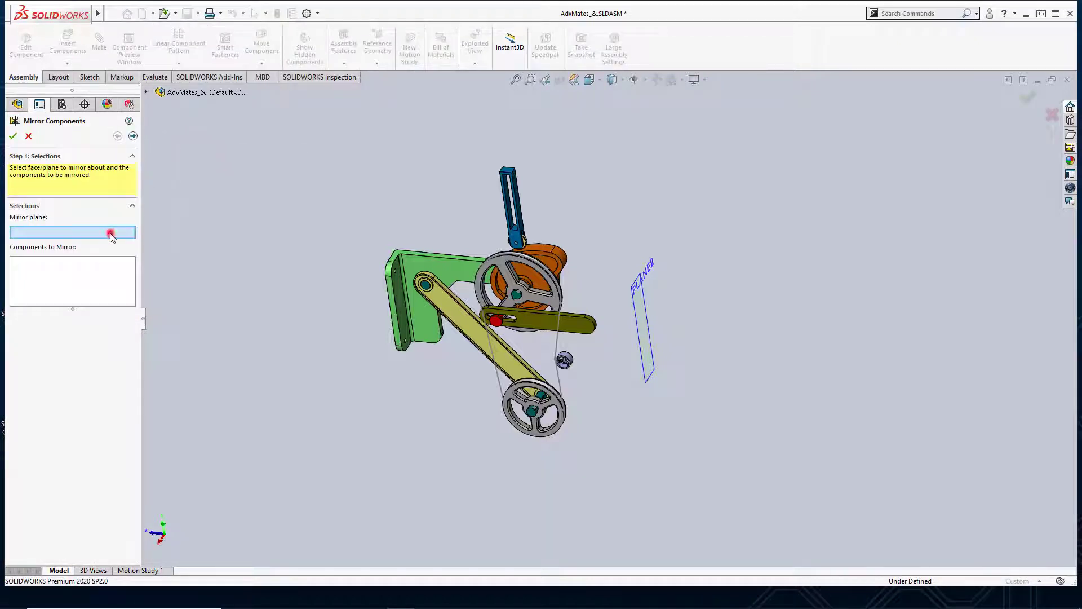
left_click(637, 304)
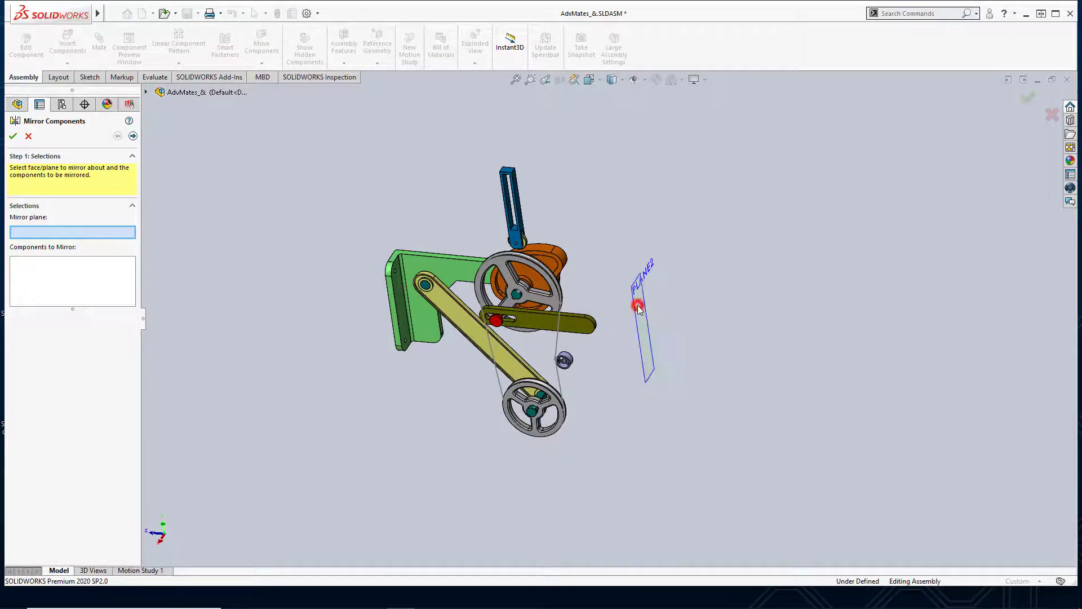
left_click(639, 286)
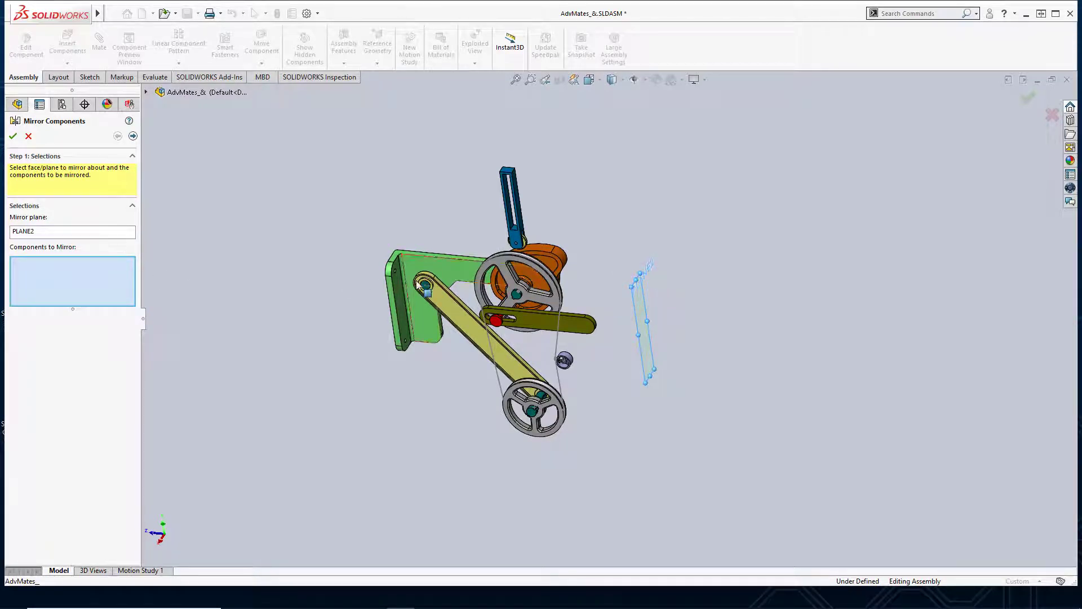
left_click(445, 268)
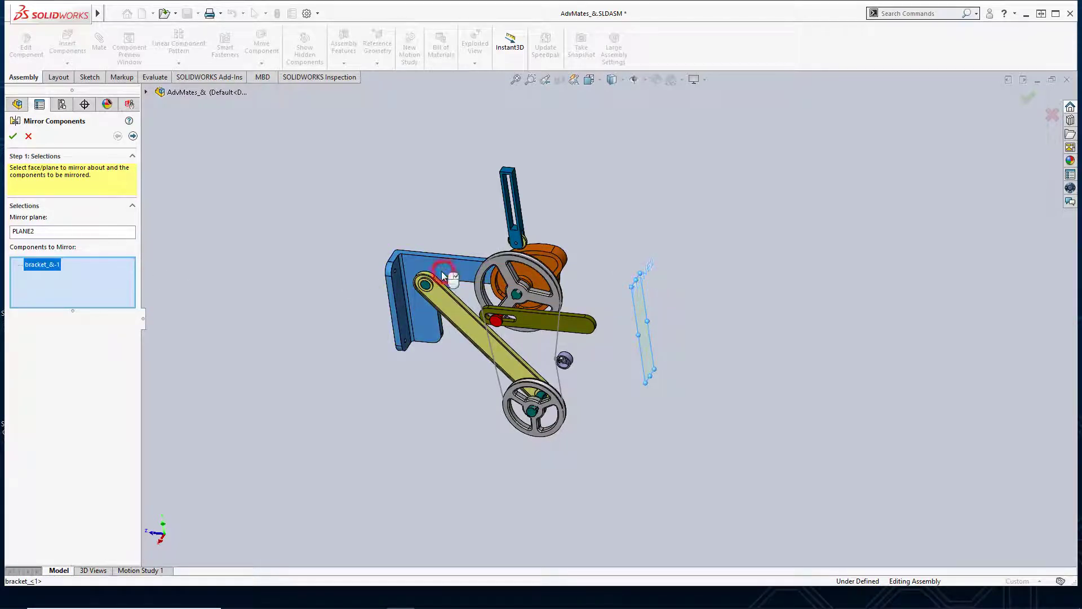
right_click(54, 264)
left_click(88, 274)
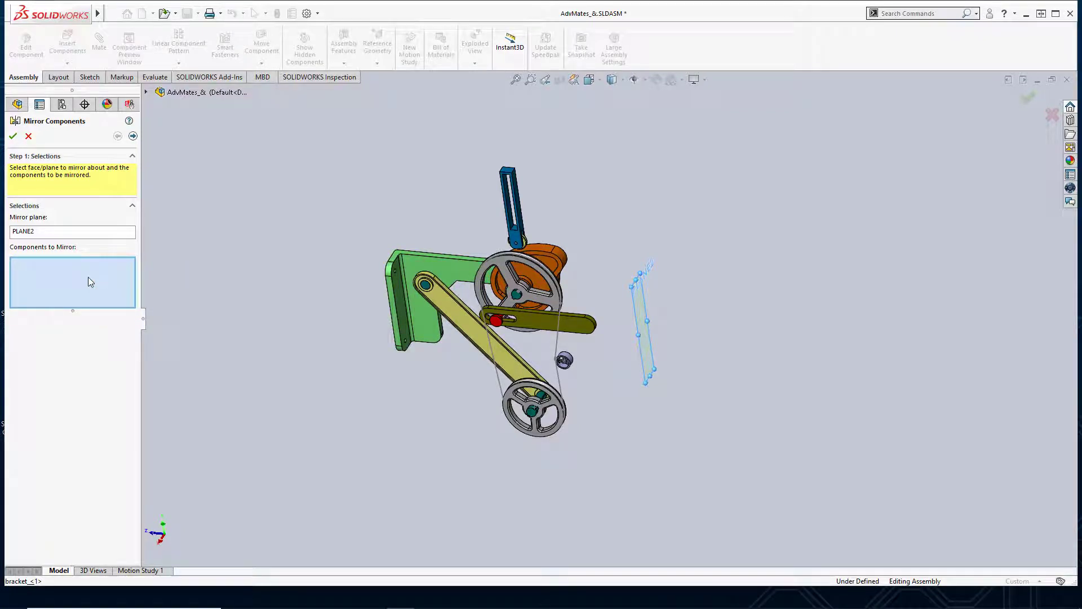
key("ctrl+a")
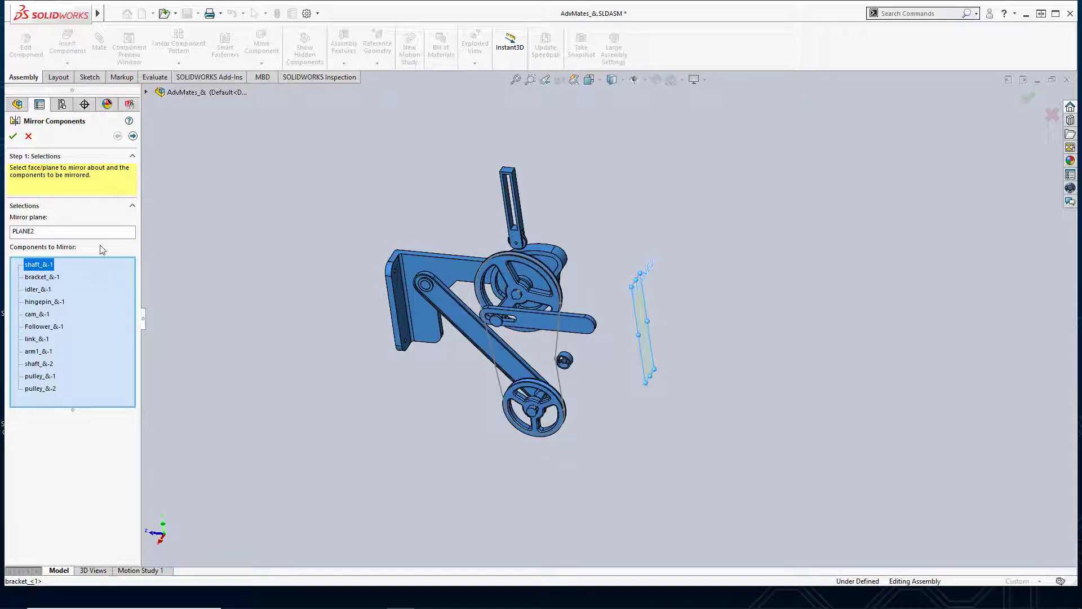
left_click(132, 136)
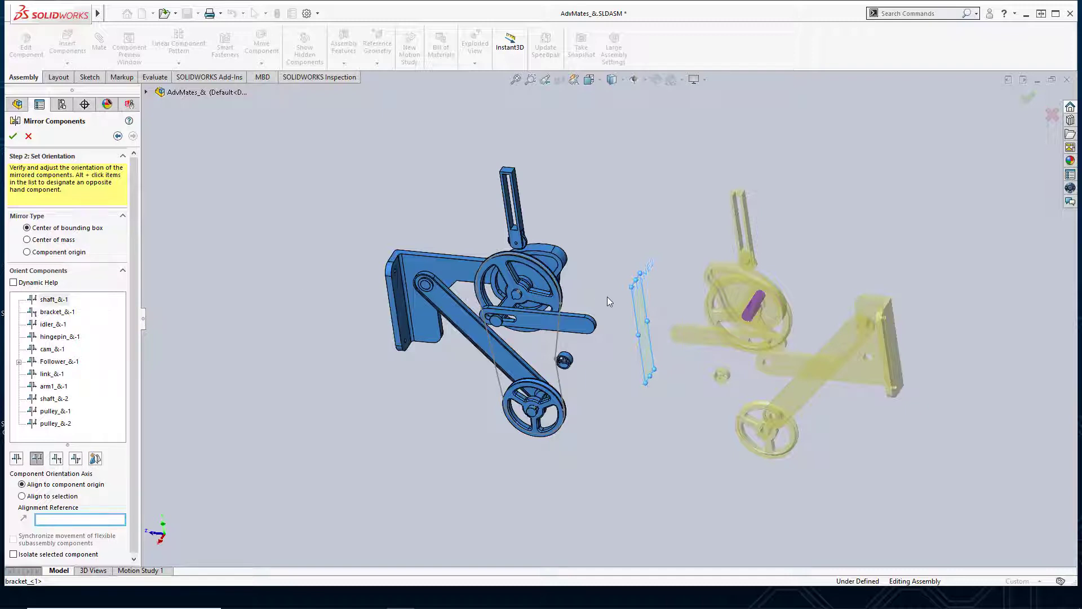
In Right view, give the purple part the X mirrored and flipped orientation and isolate it.
scroll(774, 333, "down", 6)
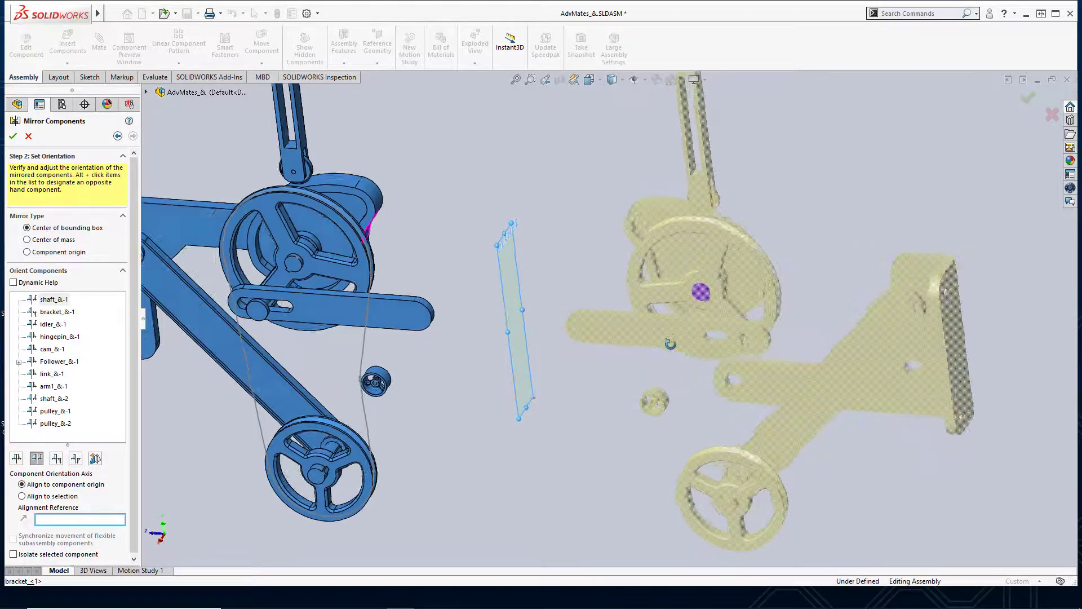
key("ctrl+4")
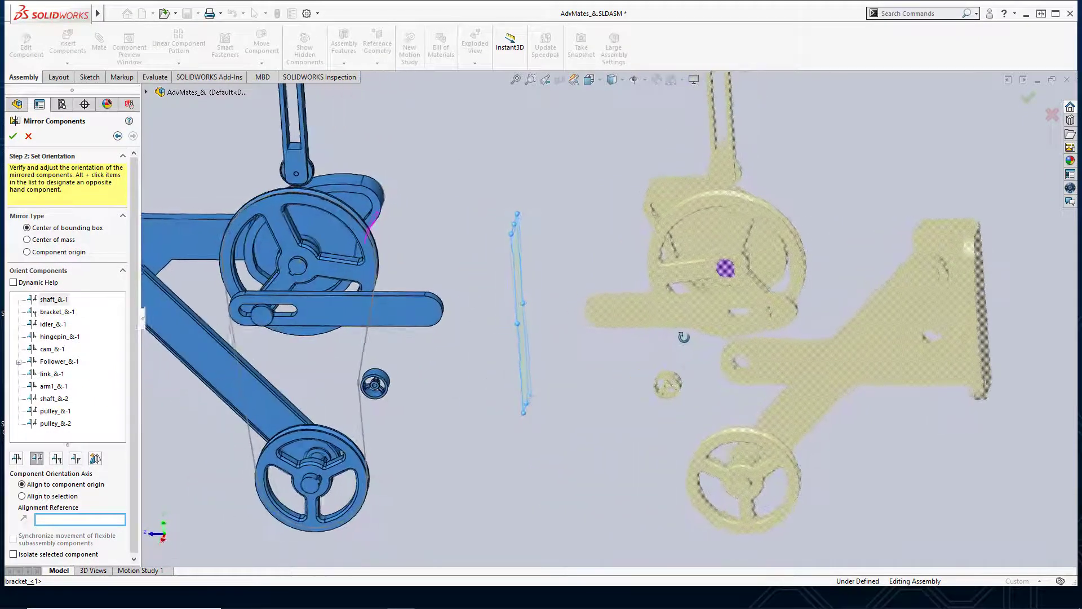
key("f")
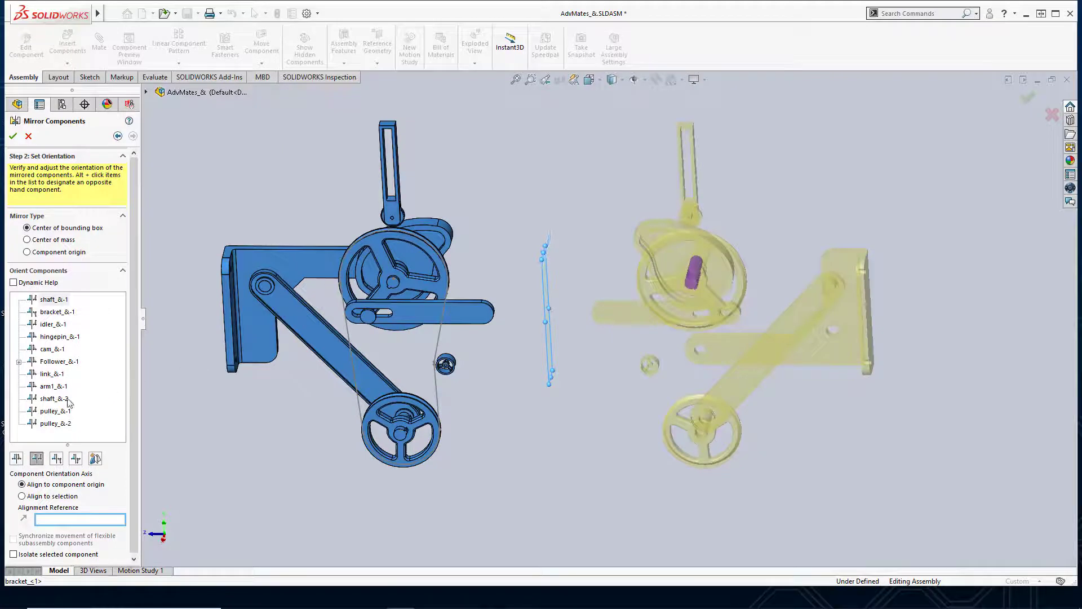
left_click(17, 458)
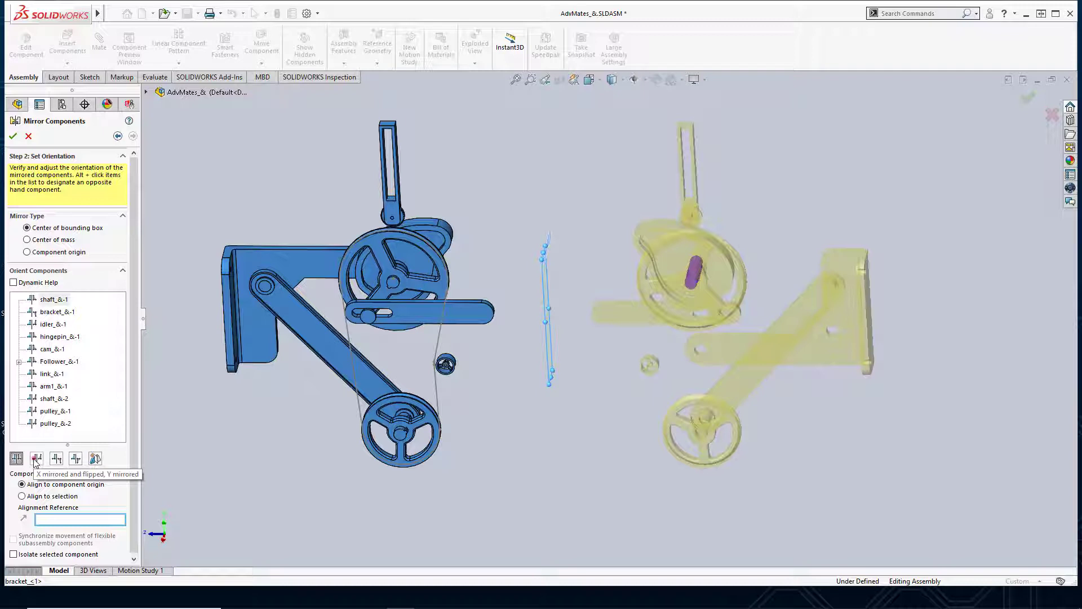
left_click(36, 460)
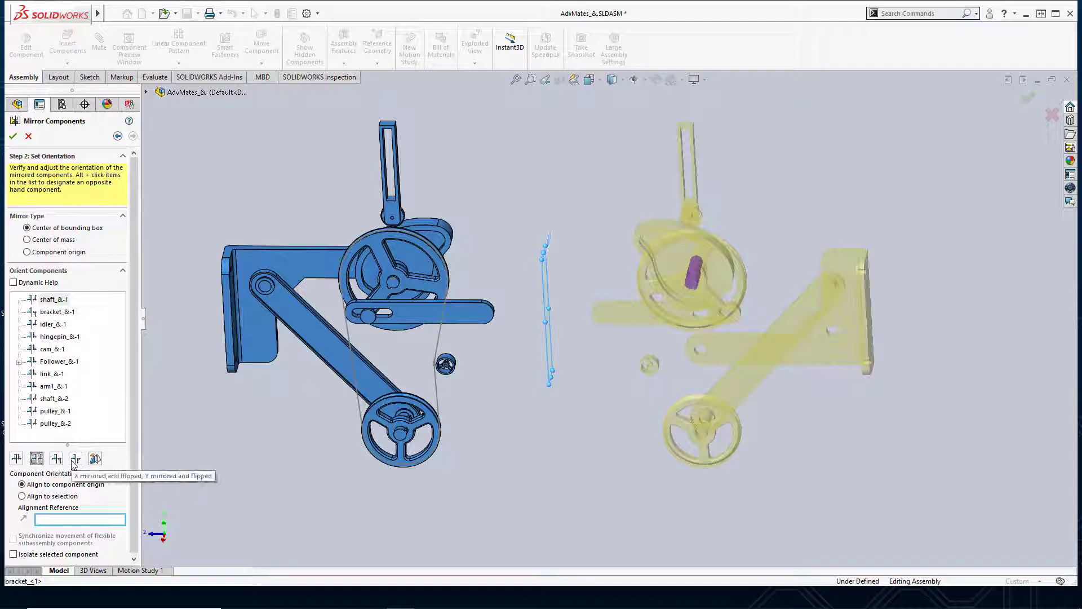
left_click(14, 554)
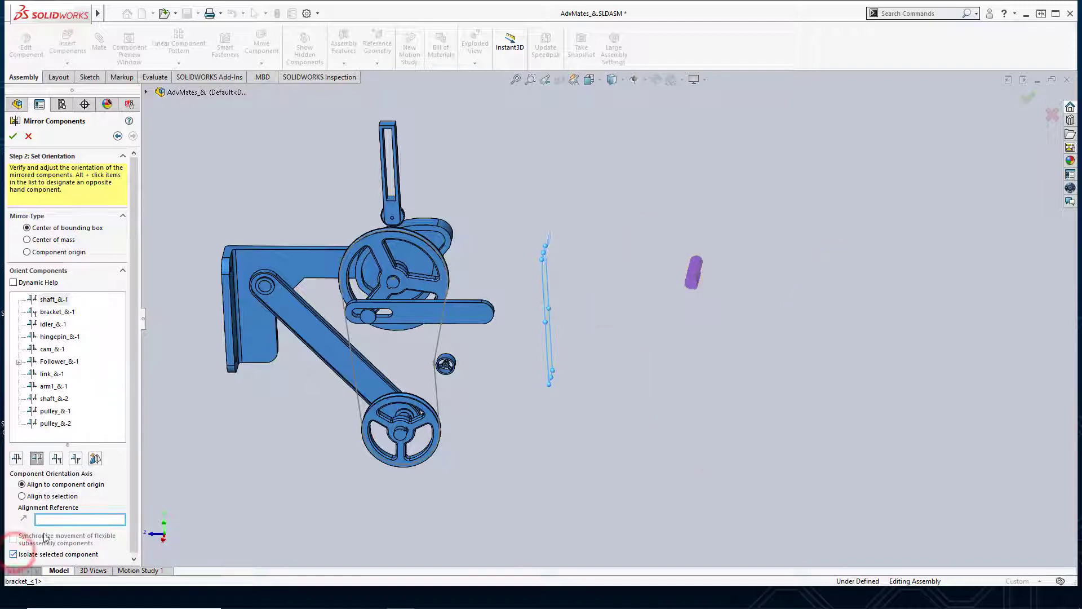
Try other orientations on the isolated cylindrical part, then revert it to the default orientation.
scroll(695, 273, "down", 8)
middle_click_drag(667, 299, 645, 287)
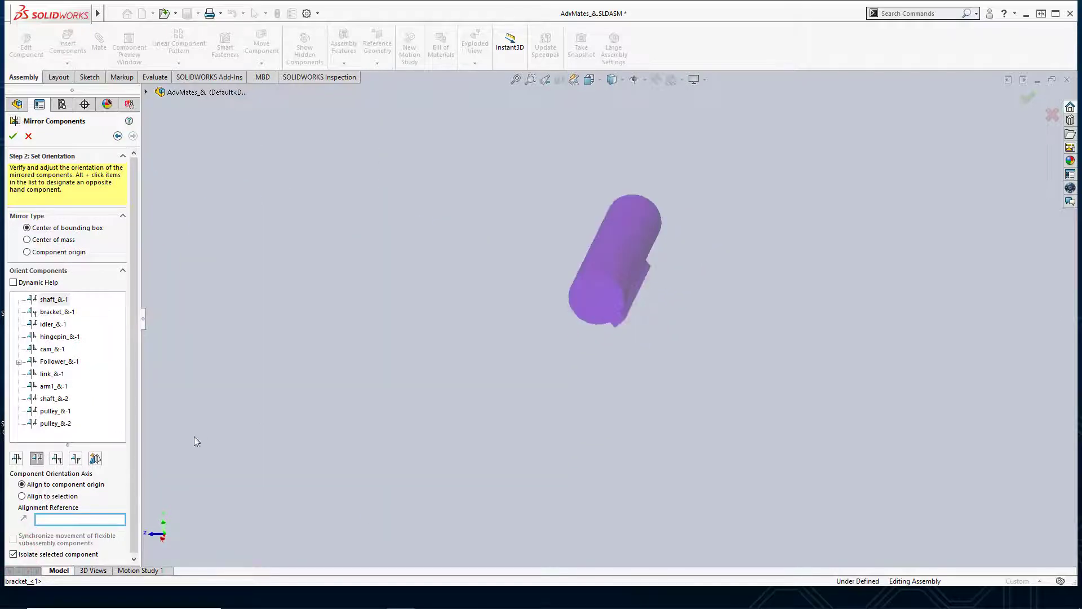
left_click(58, 459)
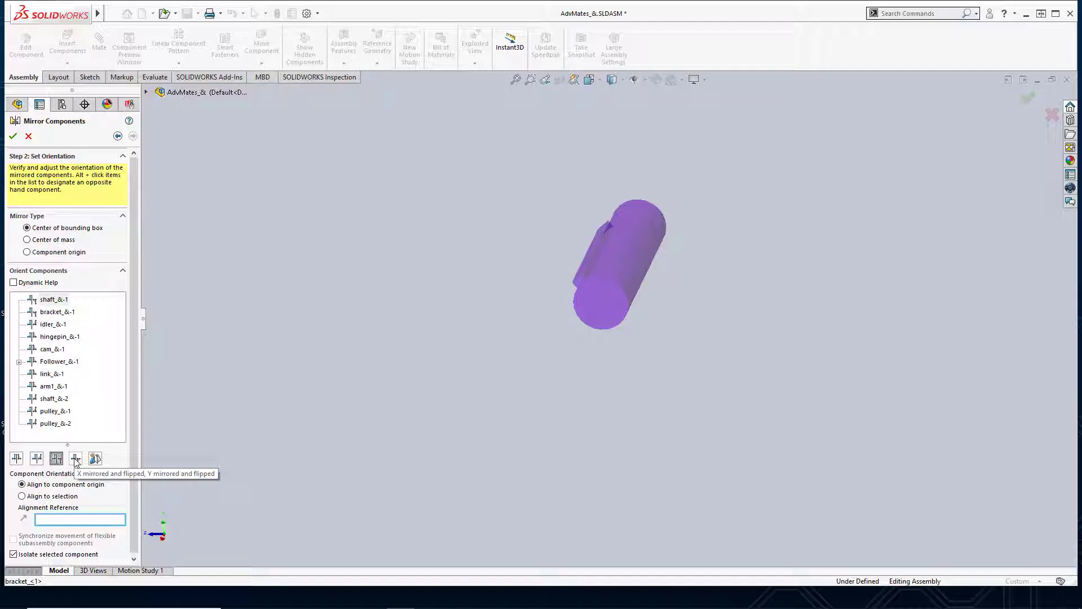
left_click(76, 459)
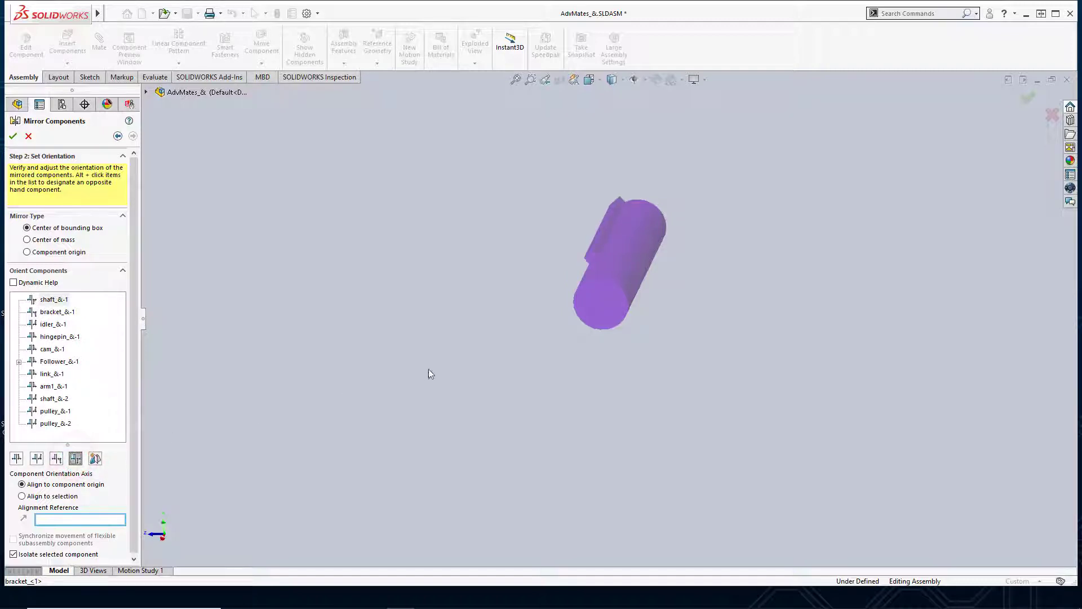
middle_click_drag(430, 374, 538, 349)
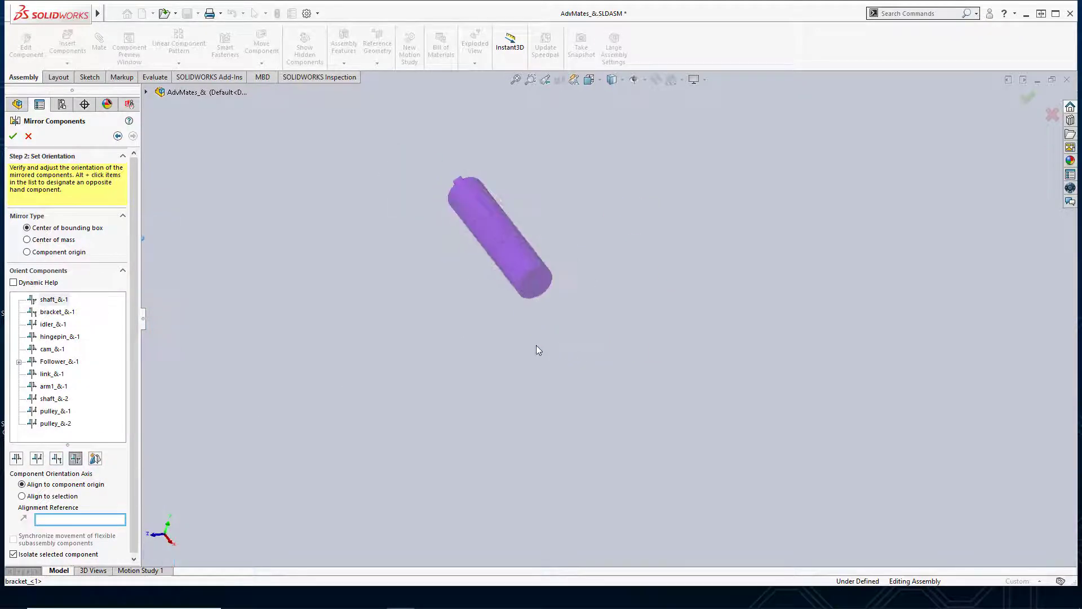
key("ctrl+1")
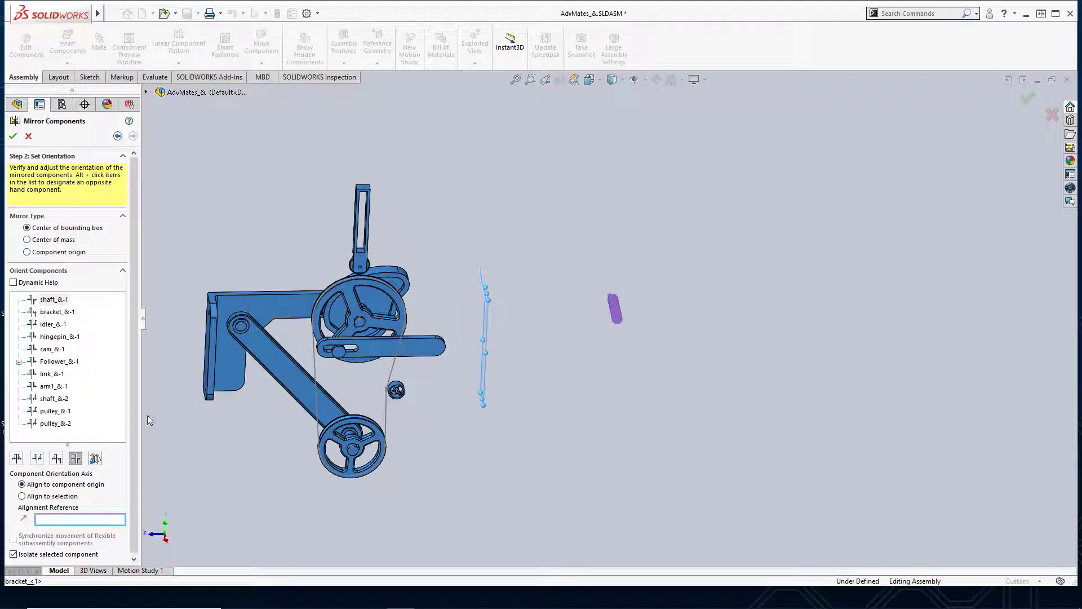
left_click(16, 458)
Set the mirrored cylindrical part to X mirrored and flipped, Y mirrored.
scroll(632, 211, "down", 3)
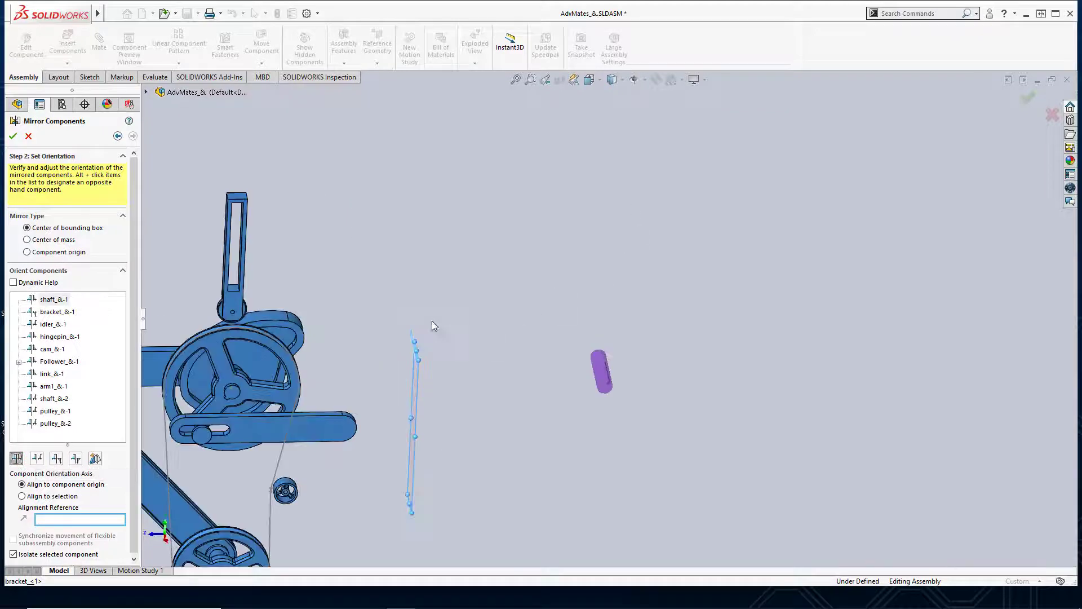
middle_click_drag(432, 326, 336, 317)
scroll(368, 396, "down", 2)
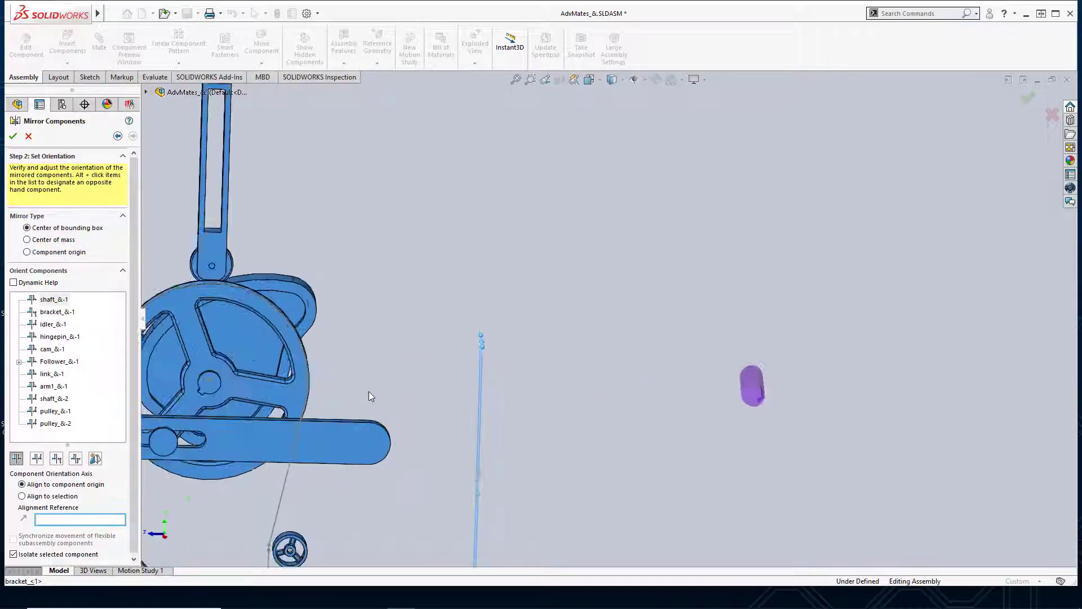
middle_click_drag(369, 396, 594, 367)
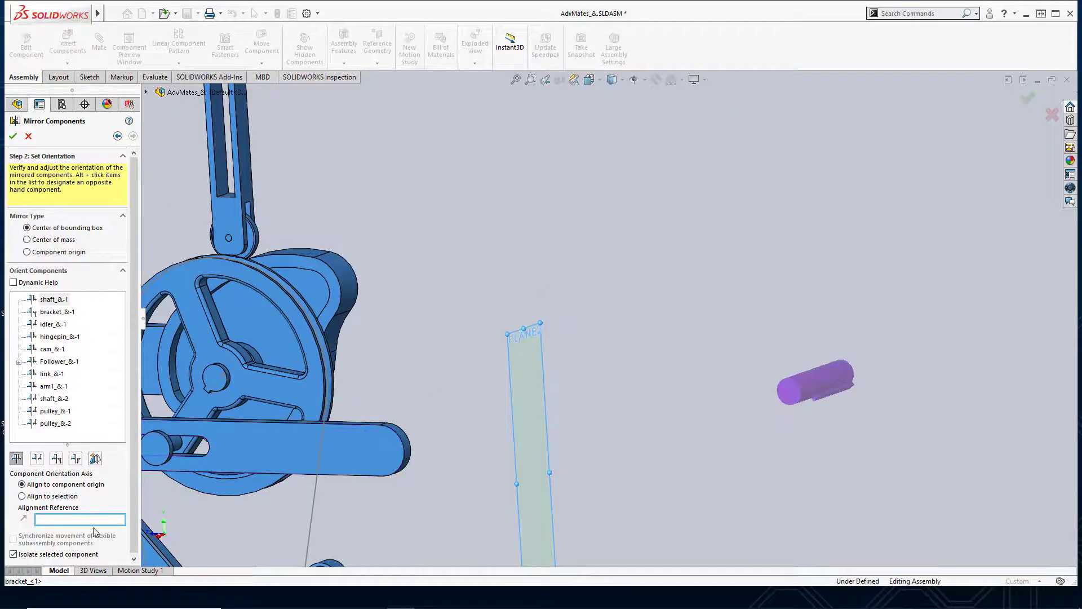
left_click(37, 458)
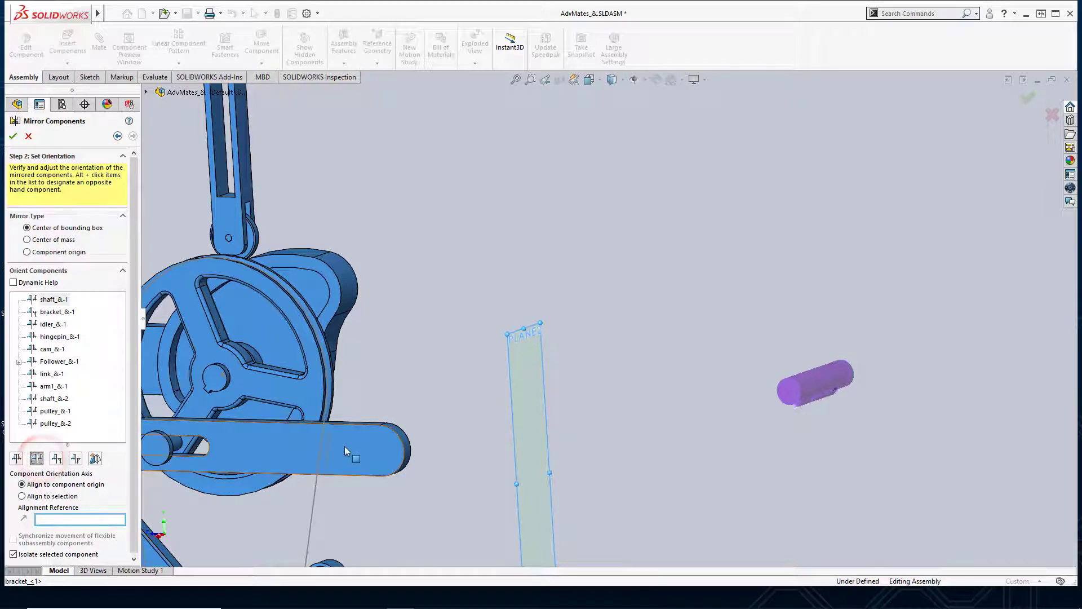
left_click(37, 464)
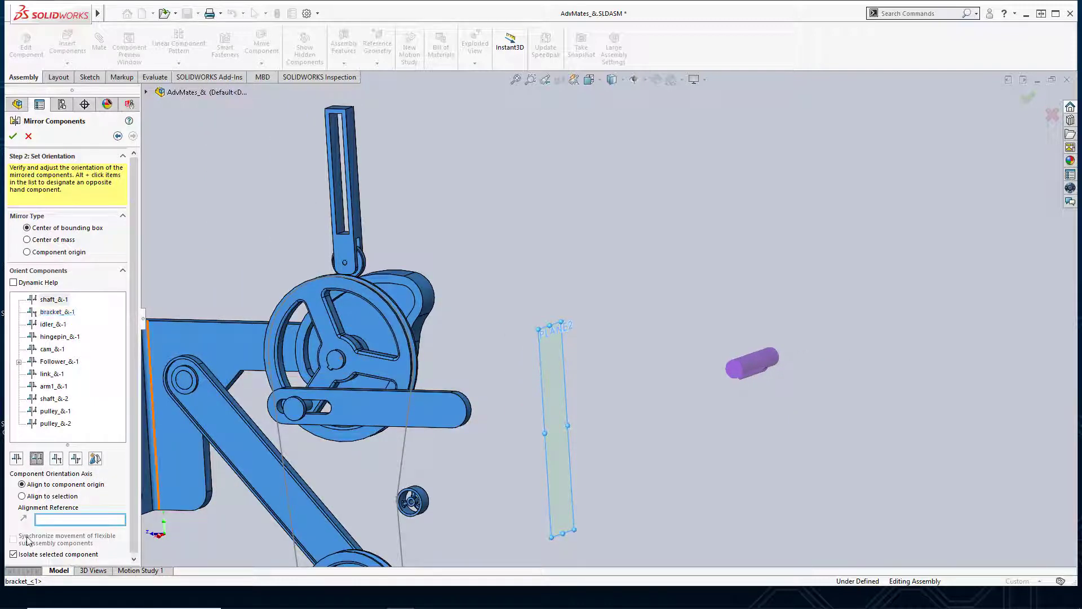
Show the full preview and check each mirrored component, from bracket_&-1 through pulley_&-2.
left_click(13, 553)
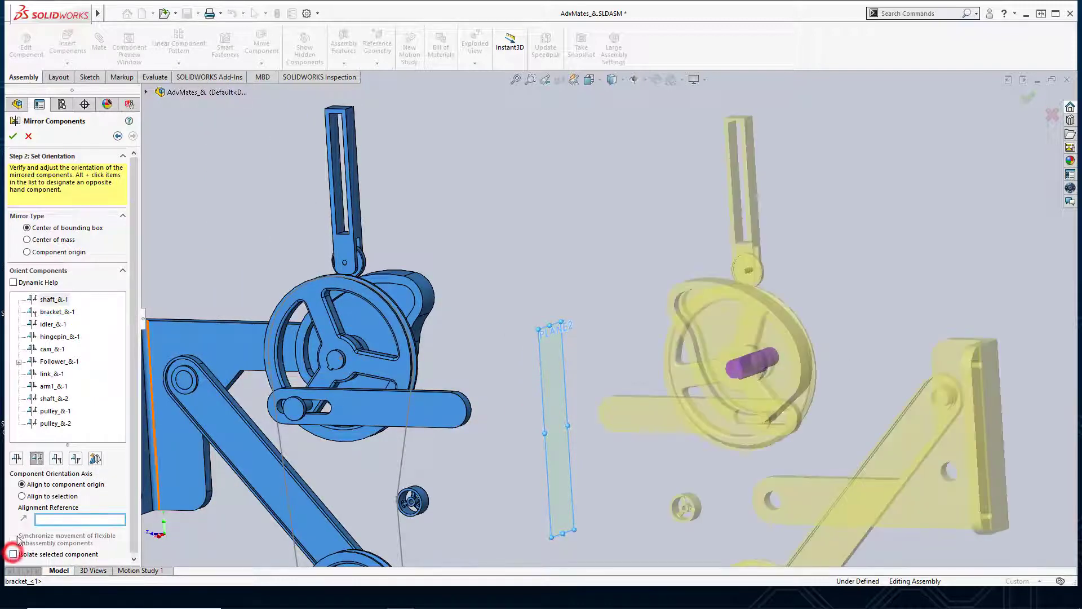
left_click(50, 311)
left_click(51, 324)
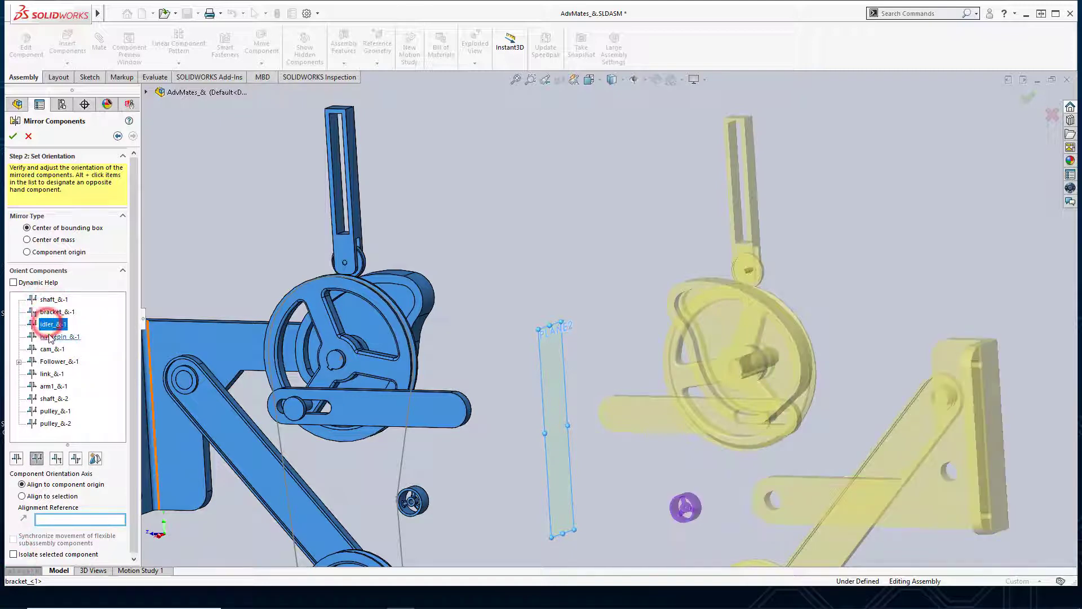
left_click(51, 349)
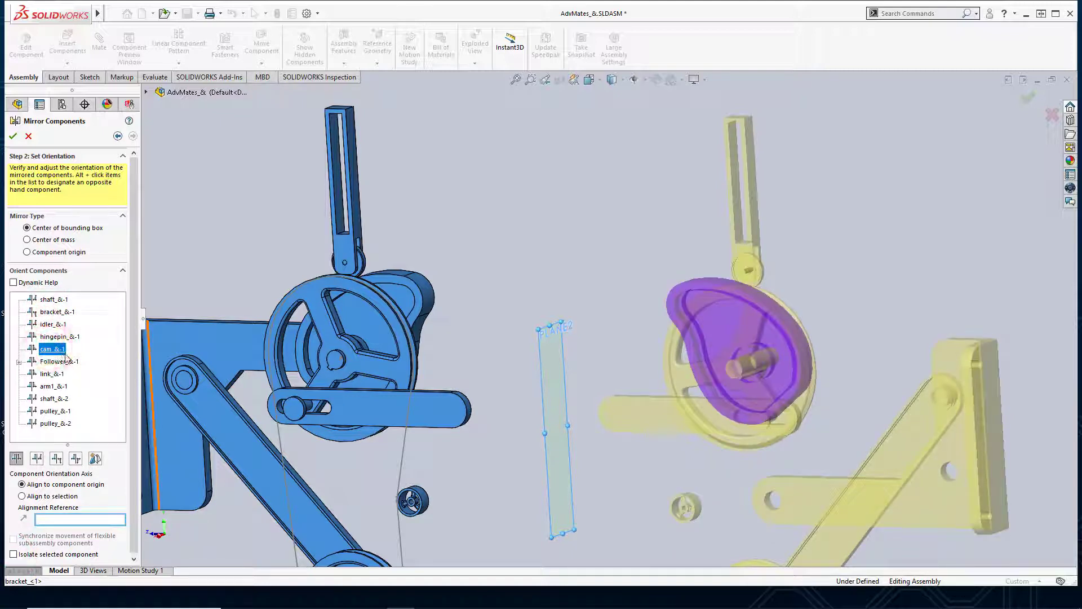
left_click(58, 361)
left_click(49, 373)
left_click(51, 386)
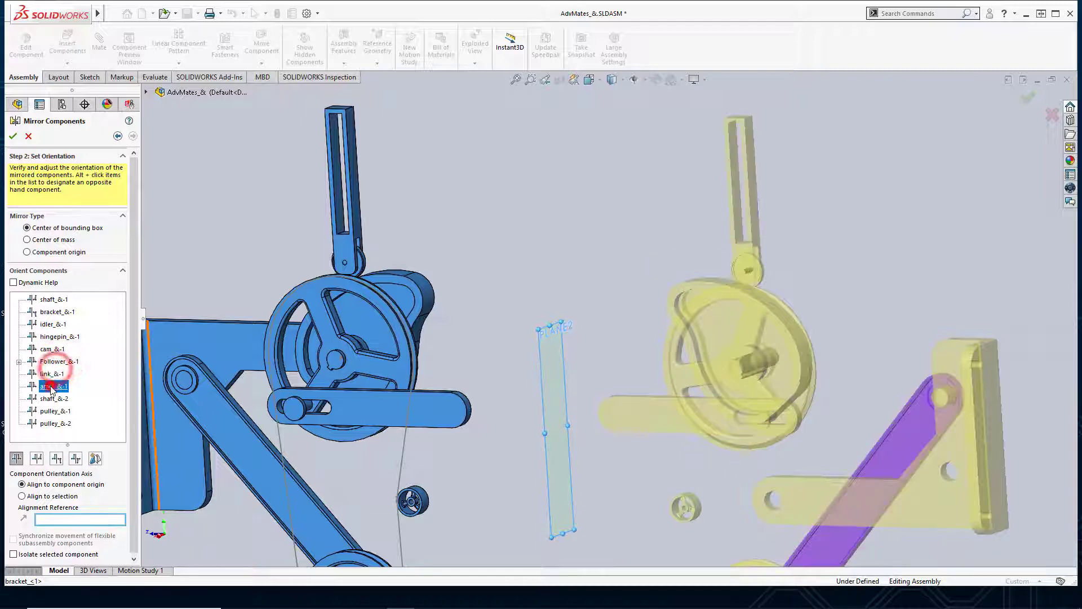
left_click(51, 398)
left_click(52, 411)
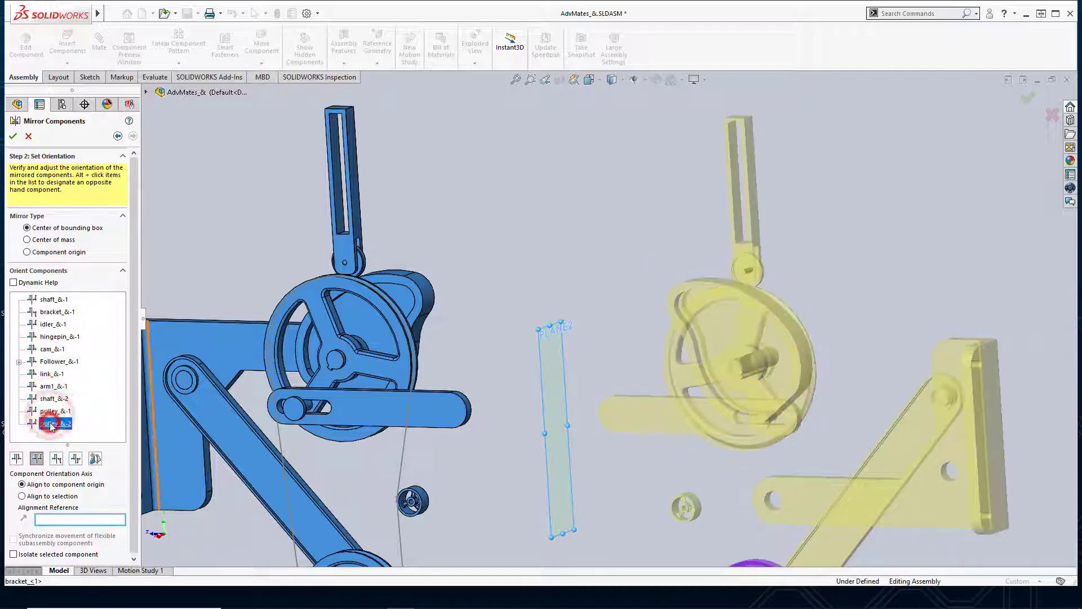
left_click(56, 423)
scroll(584, 402, "up", 3)
middle_click_drag(584, 403, 762, 397)
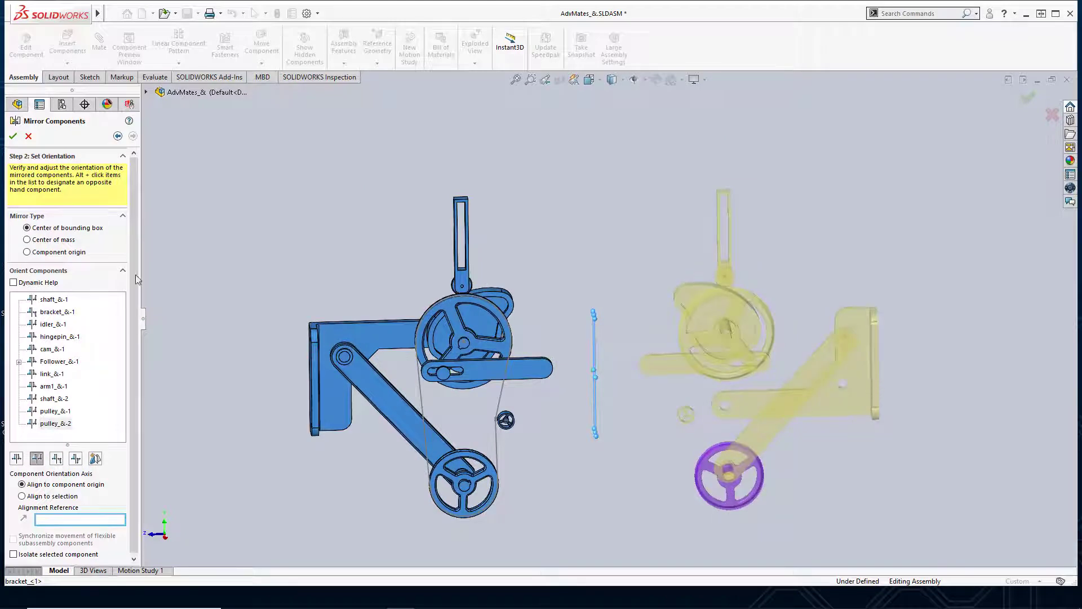
Try the four orientations on bracket_&-1, then make it an opposite-hand version.
left_click(50, 311)
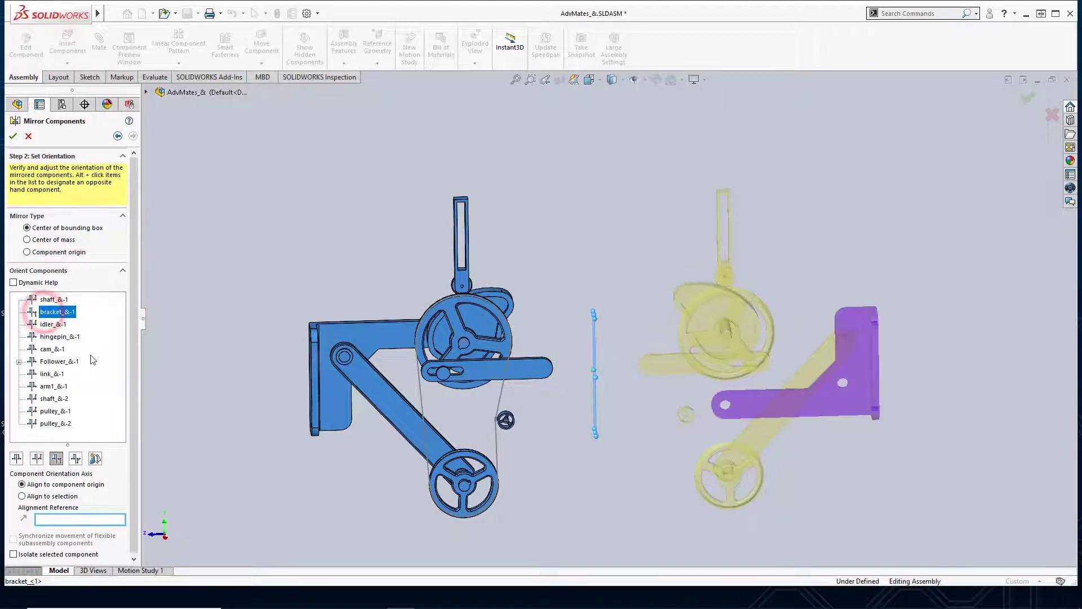
left_click(15, 457)
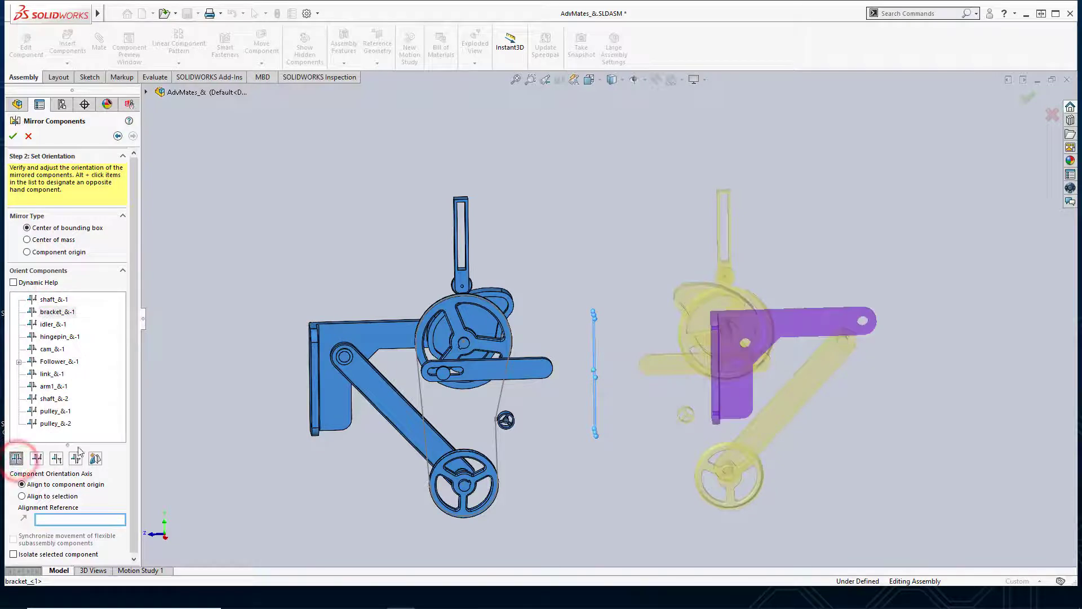
middle_click_drag(248, 395, 259, 397)
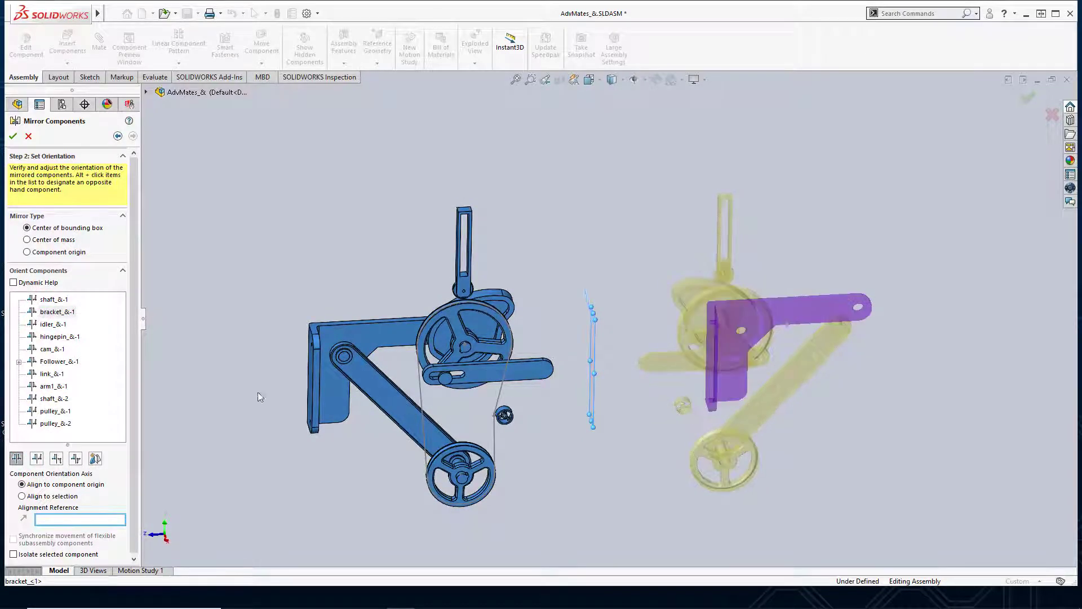
left_click(36, 457)
mouse_move(345, 331)
middle_mouse_down()
mouse_move(321, 339)
mouse_move(350, 333)
middle_mouse_up()
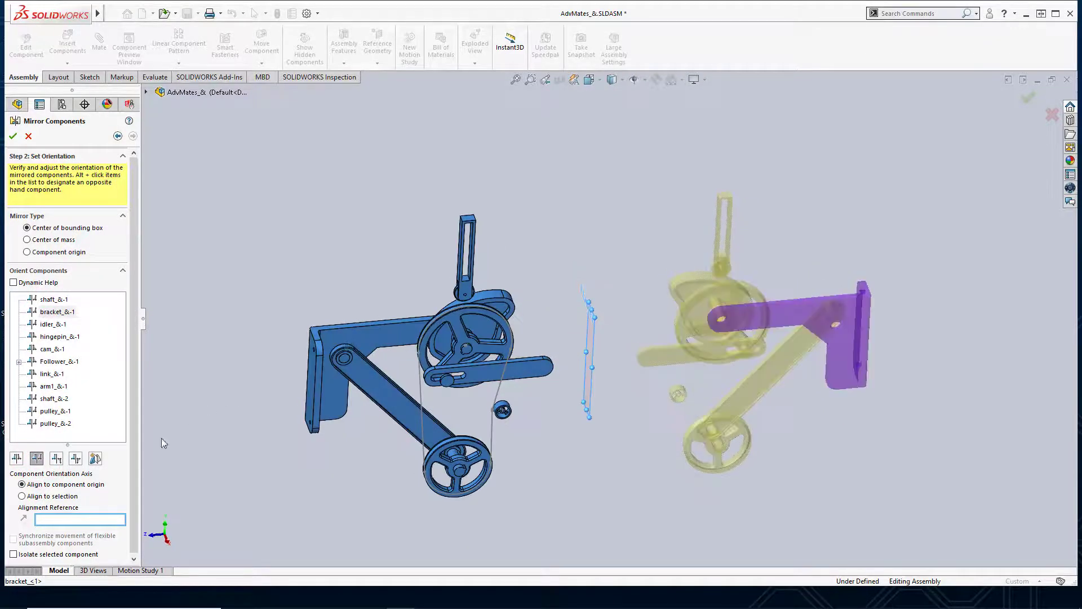
left_click(55, 459)
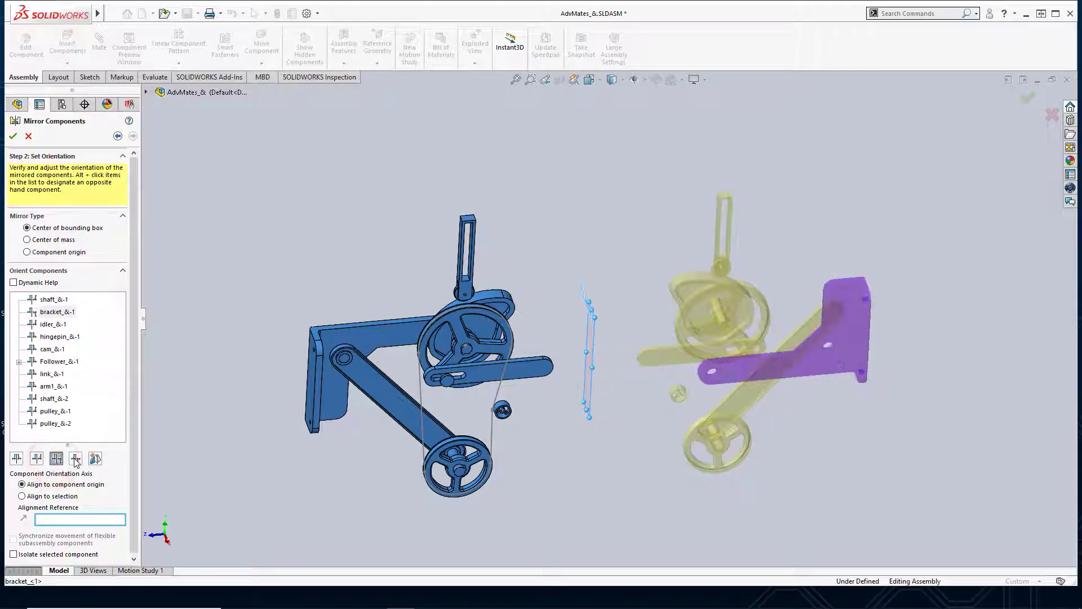
left_click(75, 458)
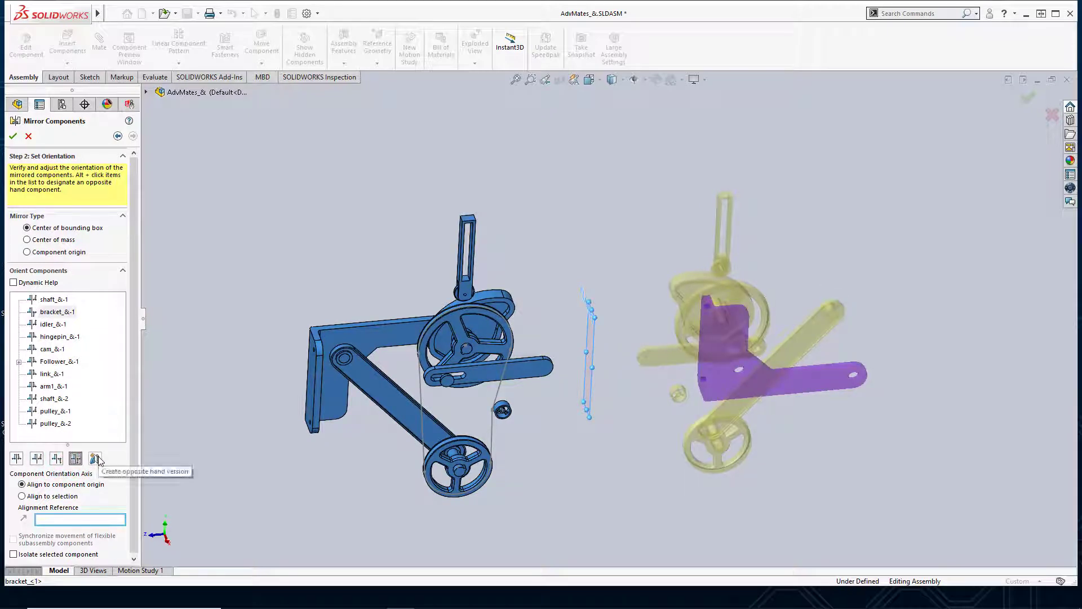
left_click(95, 458)
scroll(710, 347, "down", 3)
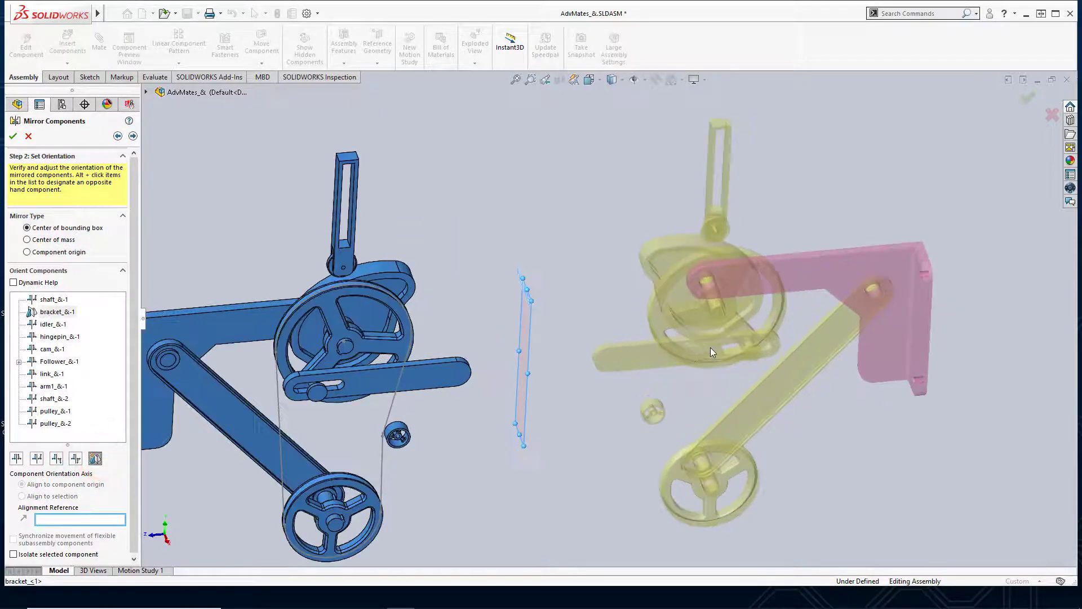
middle_click_drag(710, 348, 671, 338)
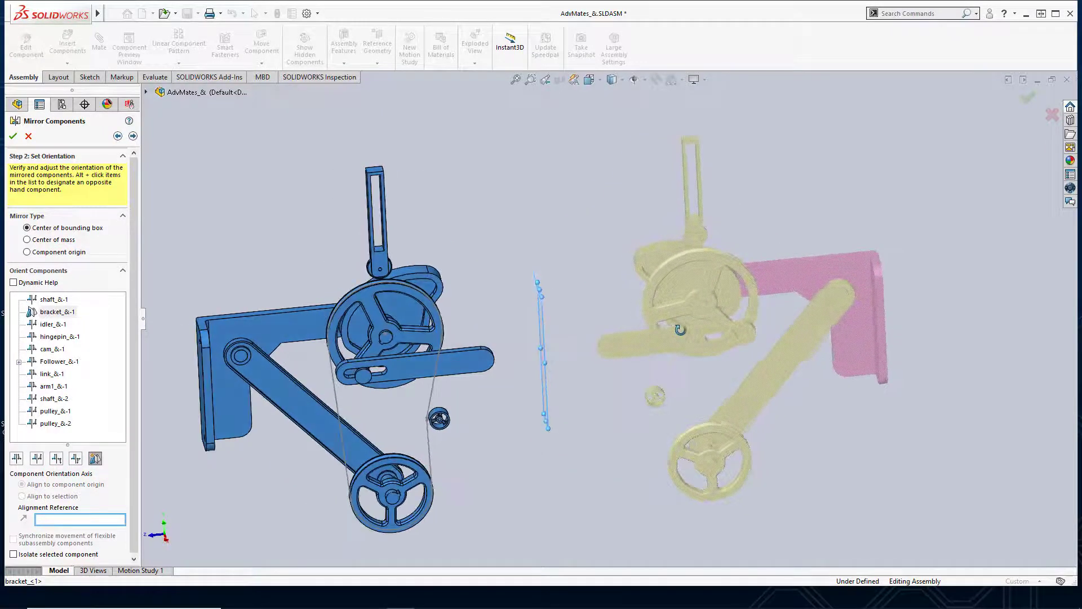
In Step 3, replace the prefix with RH- and confirm the new file RH-bracket_&.SLDPRT.
left_click(132, 135)
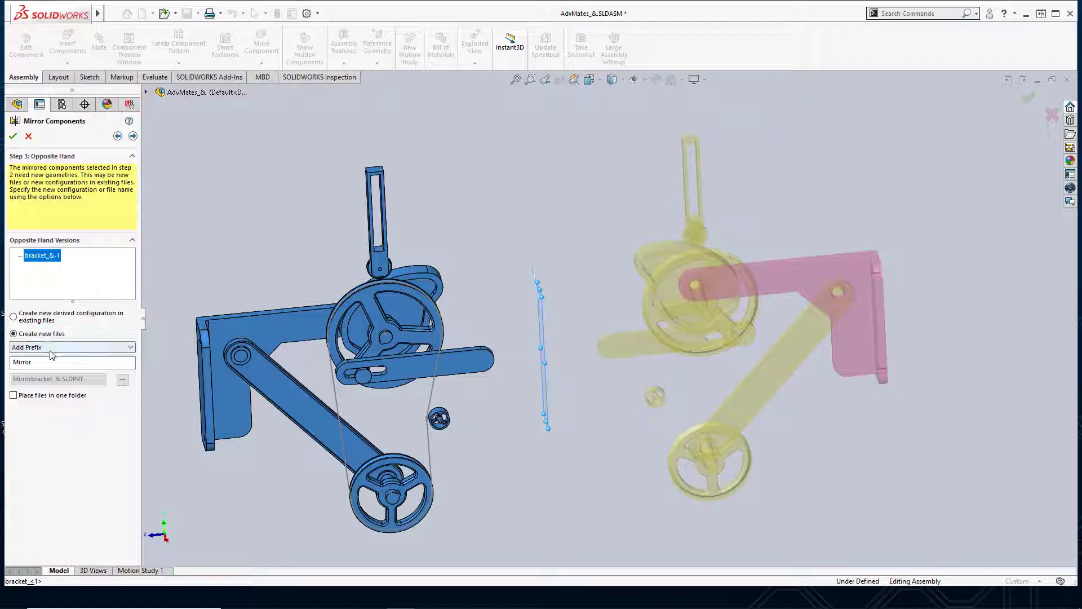
left_click(33, 363)
double_click(34, 363)
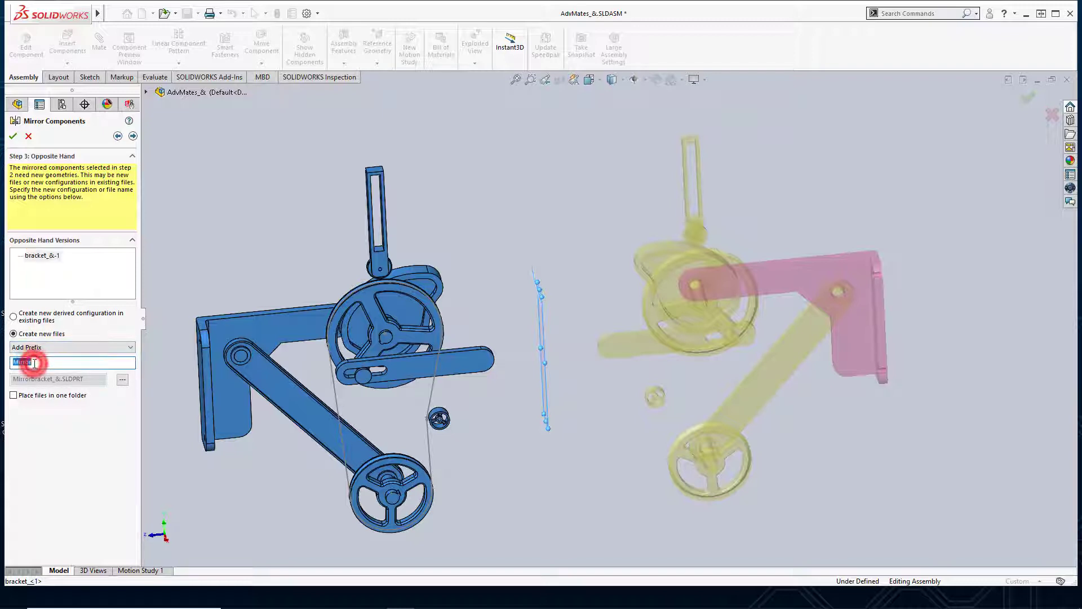
key("Home")
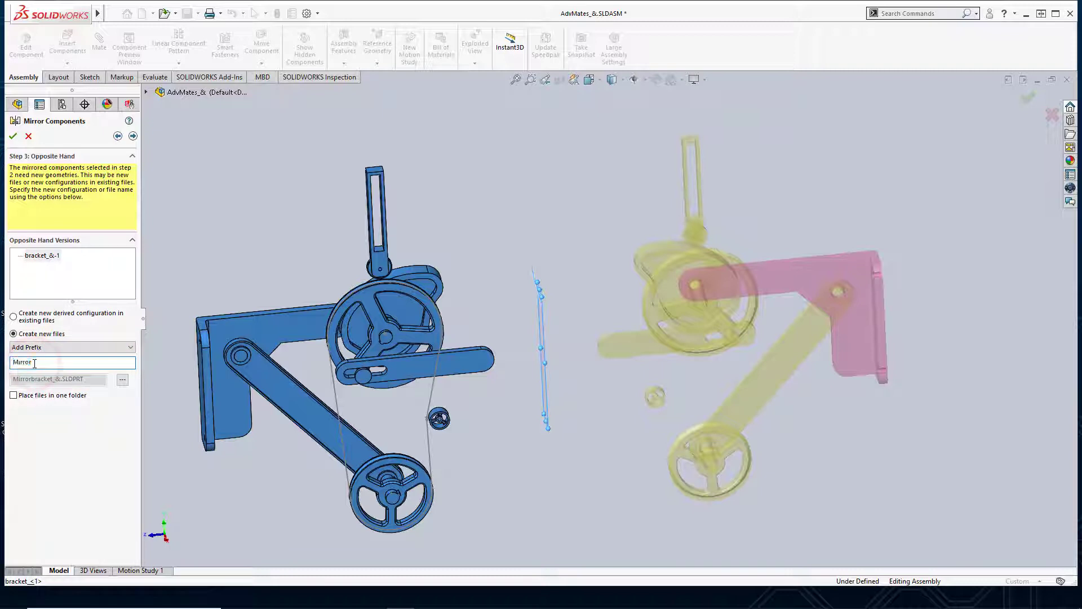
type("RH")
left_click(56, 366)
key("BackSpace")
key("BackSpace")
key("BackSpace")
key("BackSpace")
key("BackSpace")
key("BackSpace")
type("-")
left_click(122, 379)
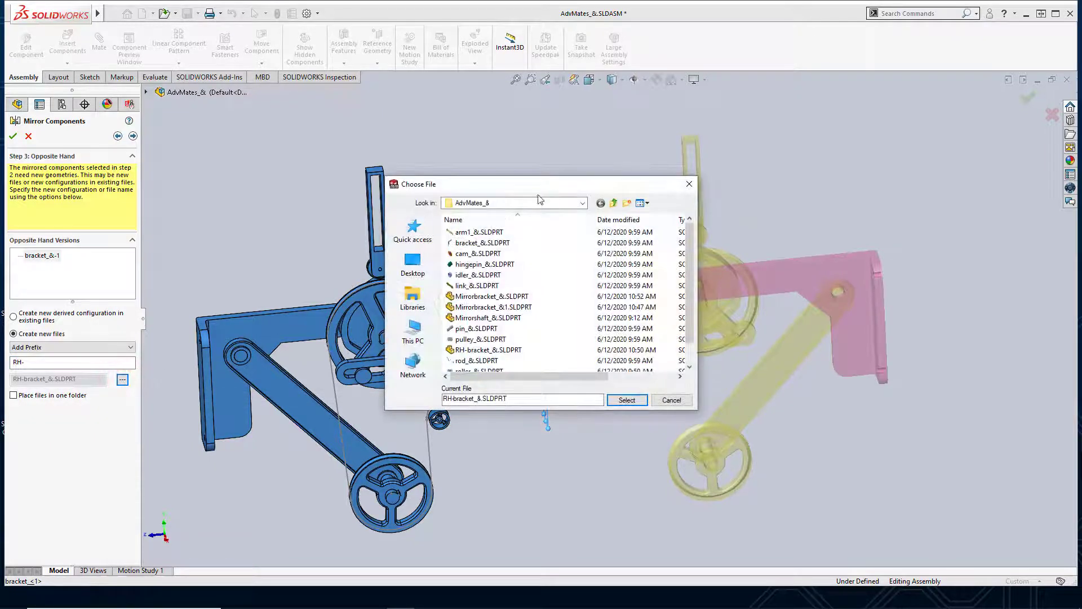
left_click(627, 400)
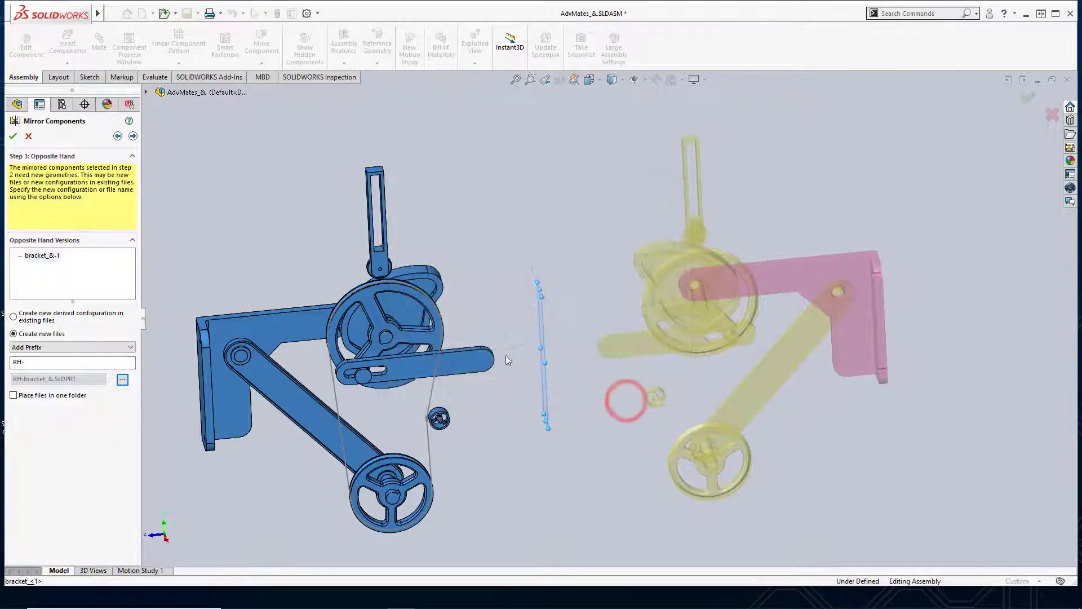
Enable Break link to original part, finish the mirror, accept Yes for units, and rebuild and save.
key("f")
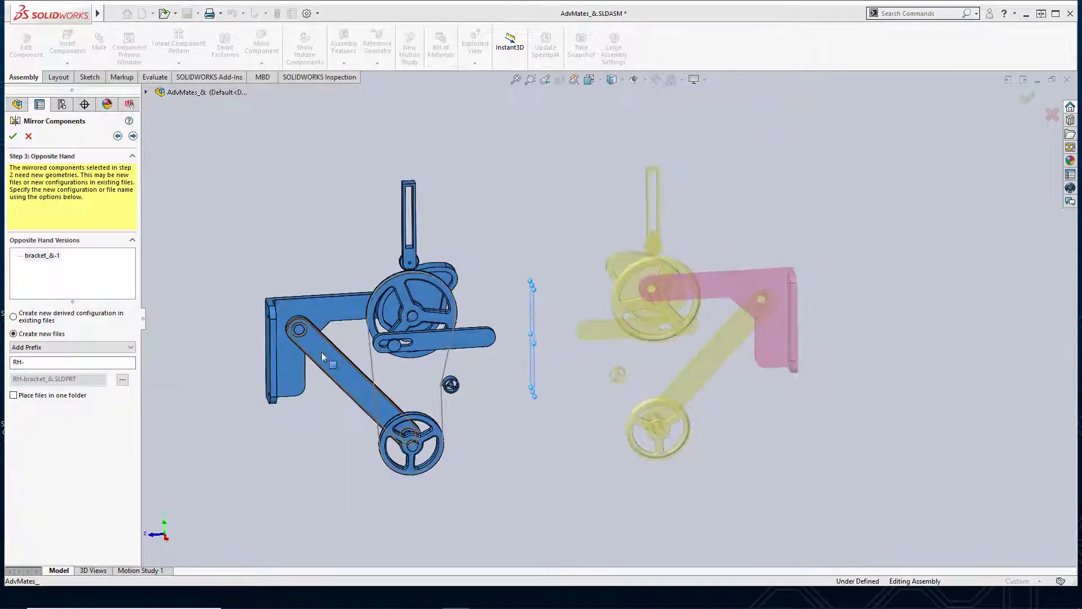
left_click(133, 137)
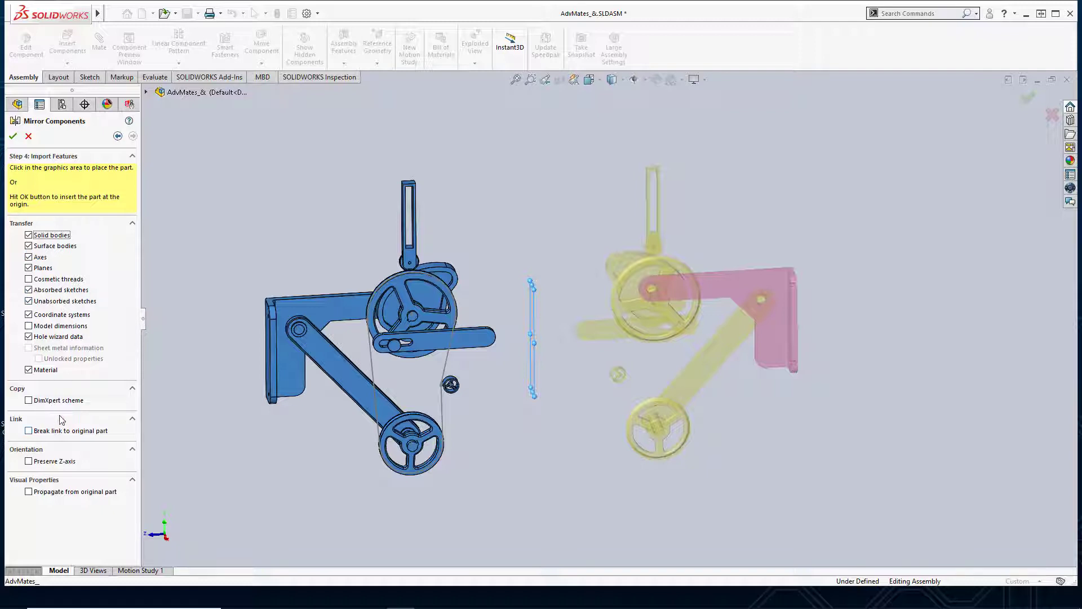
left_click(28, 431)
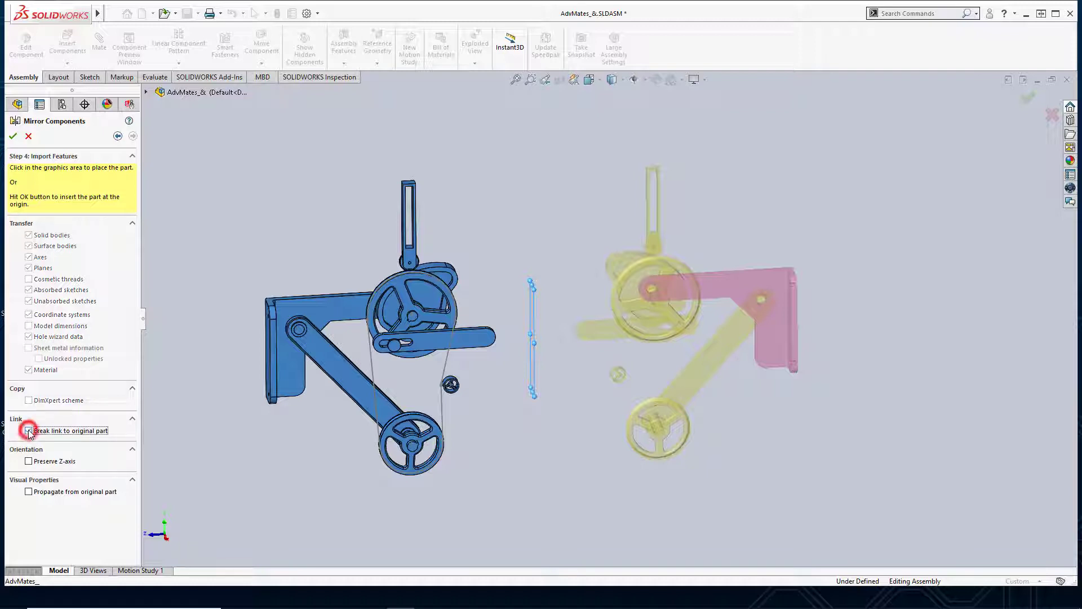
left_click(13, 137)
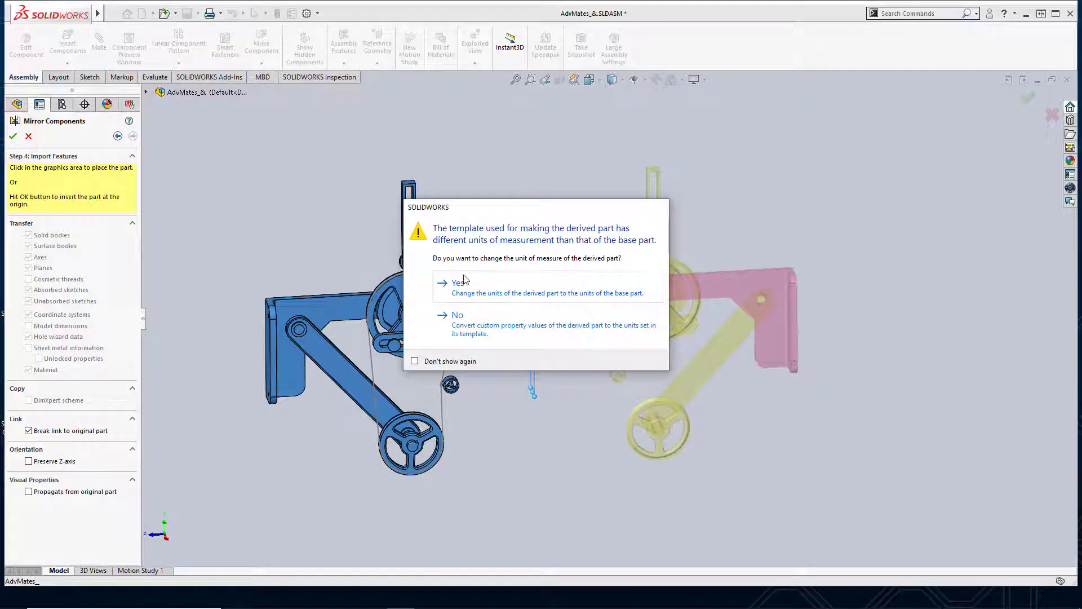
left_click(465, 281)
left_click(479, 271)
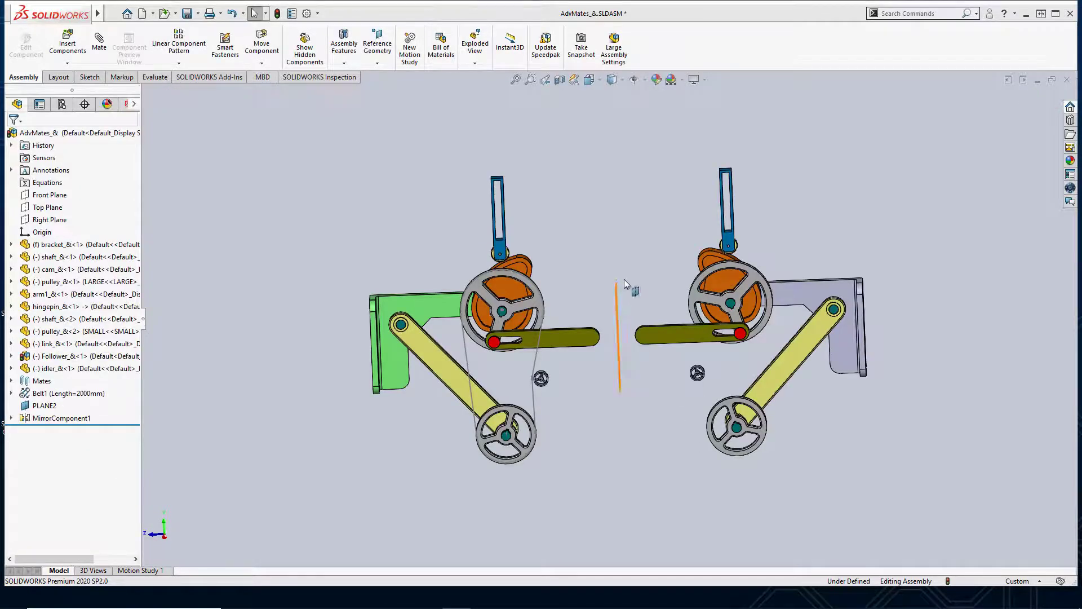
Tilt and zoom the assembly, hiding and reshowing the shaft to inspect the pulley bore.
middle_click_drag(624, 279, 622, 361)
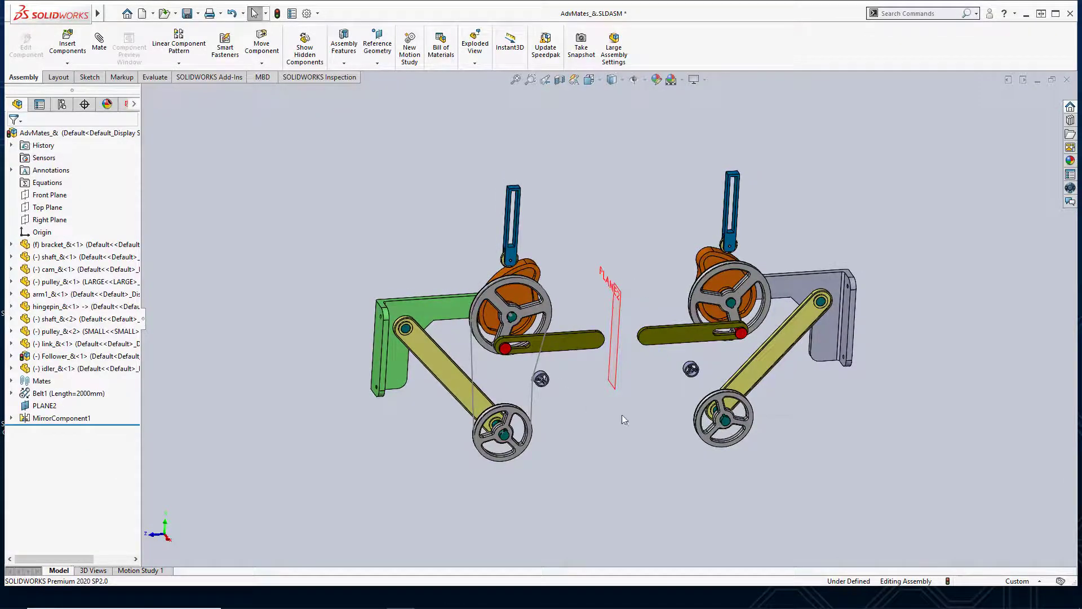
scroll(684, 395, "down", 8)
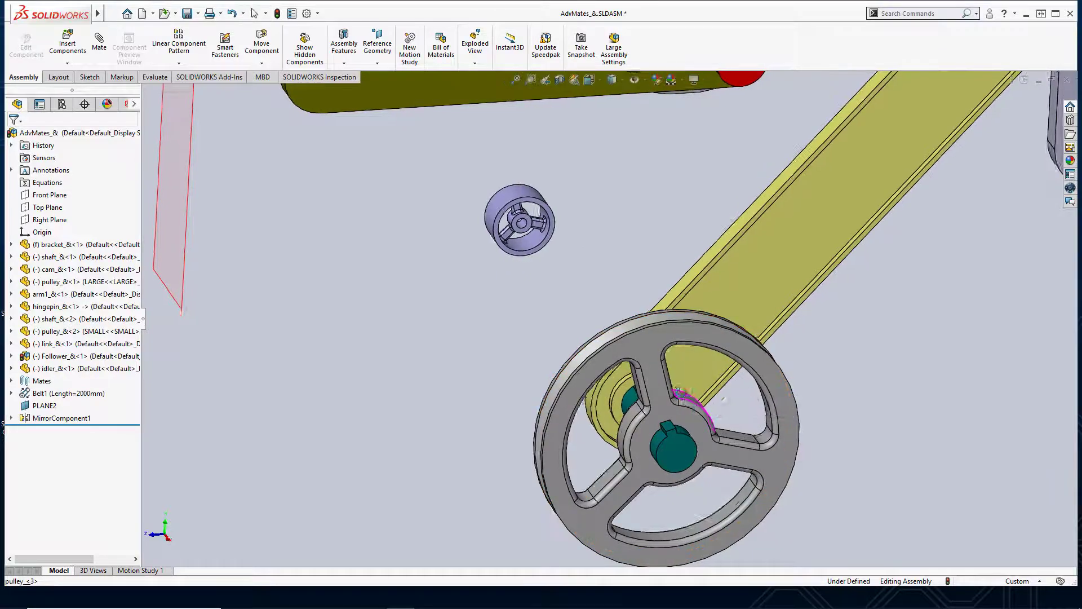
scroll(685, 396, "up", 6)
scroll(568, 415, "down", 6)
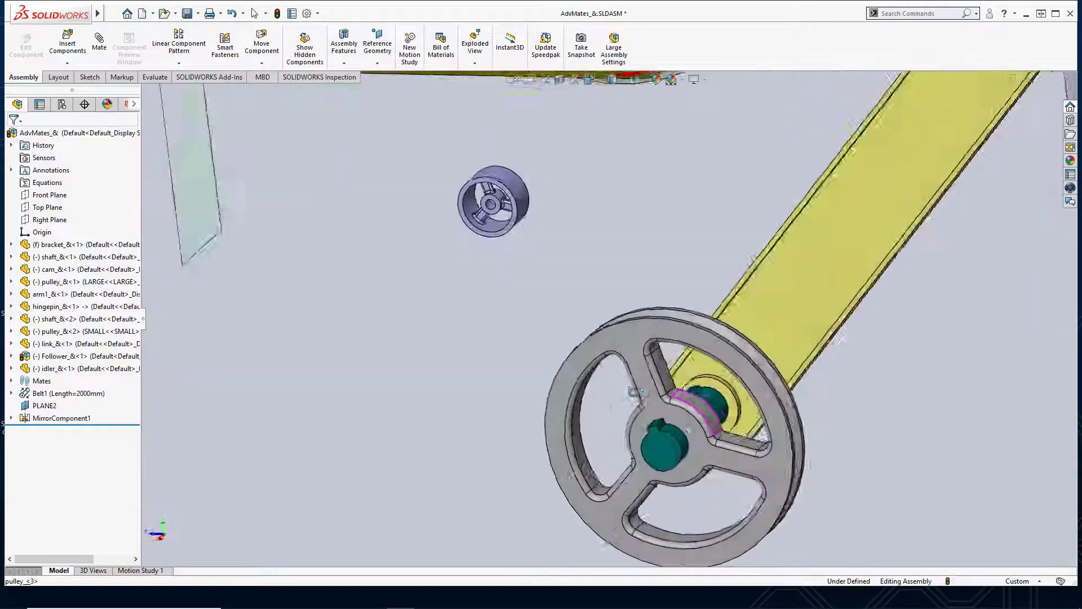
scroll(665, 448, "down", 4)
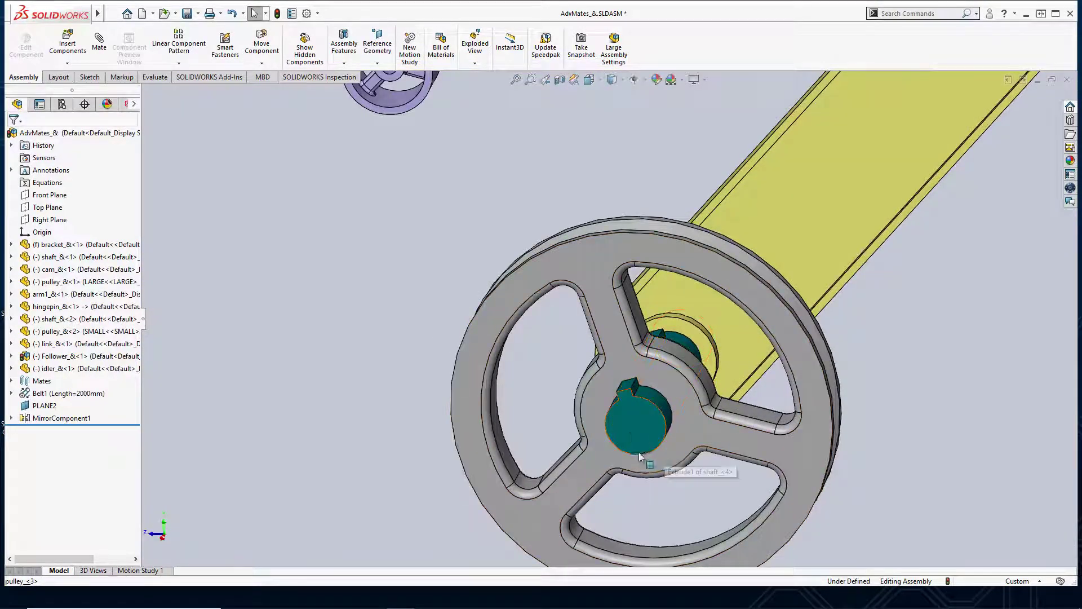
key("Tab")
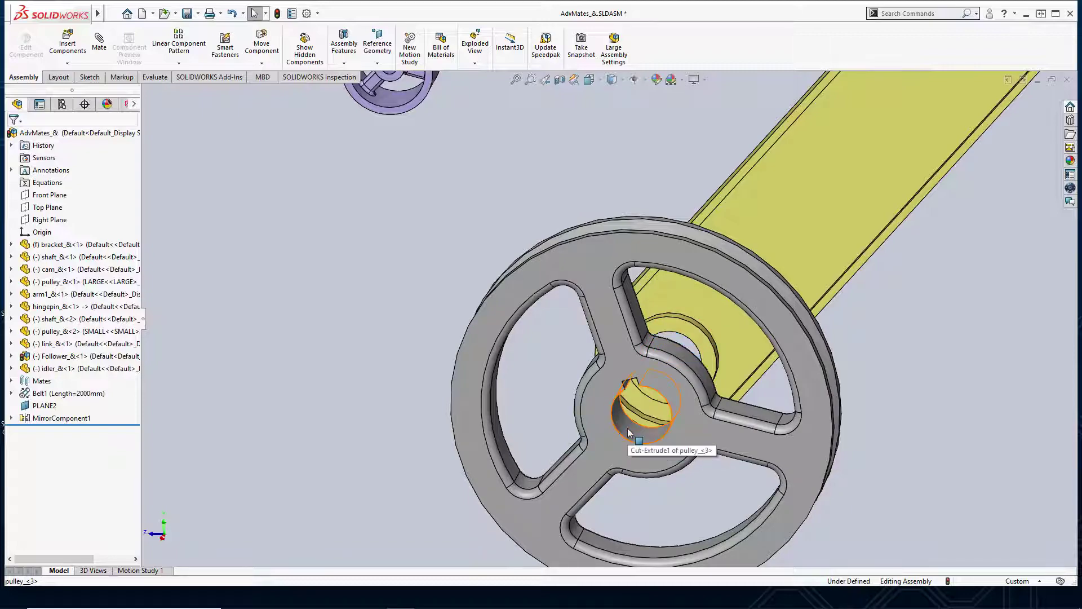
key("shift+Tab")
scroll(630, 437, "up", 6)
scroll(617, 201, "down", 3)
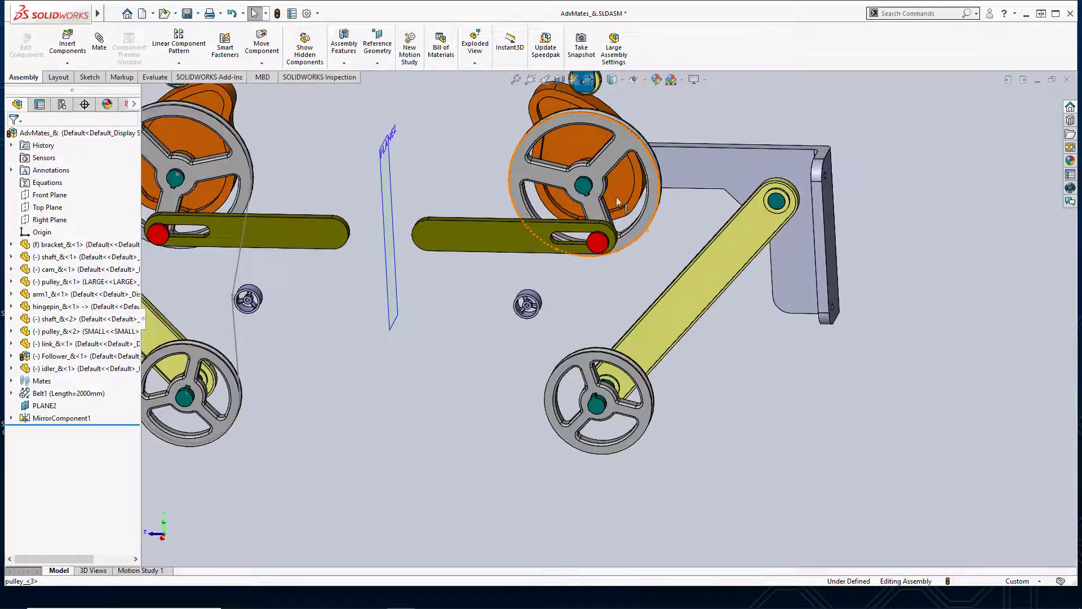
middle_click_drag(617, 201, 612, 254)
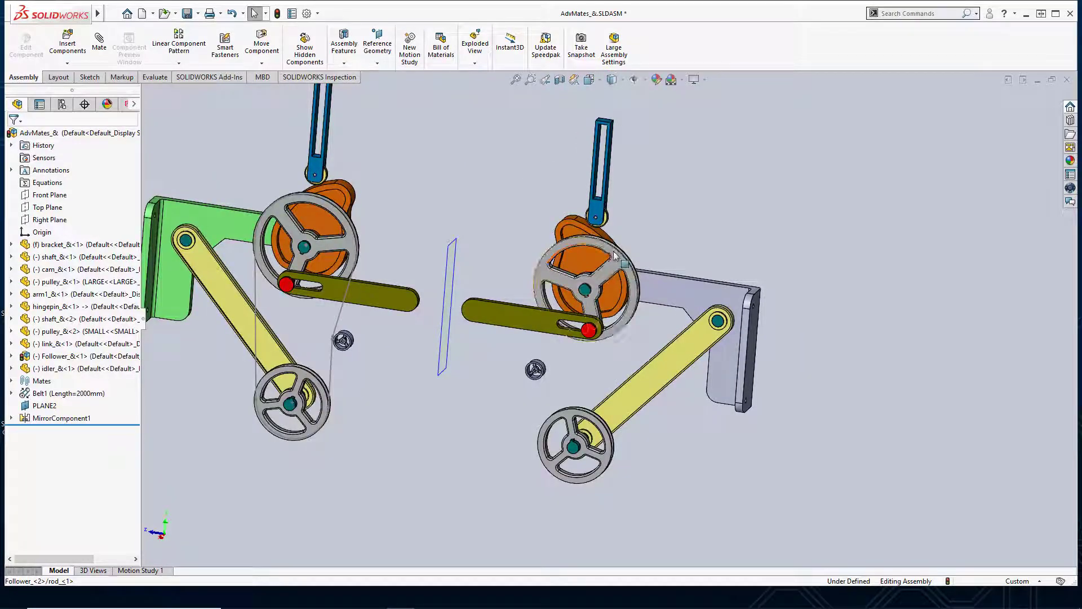
Drag the mirrored pulley to rotate the copied linkage, then select the RH-bracket.
left_click_drag(614, 256, 668, 239)
left_click(669, 239)
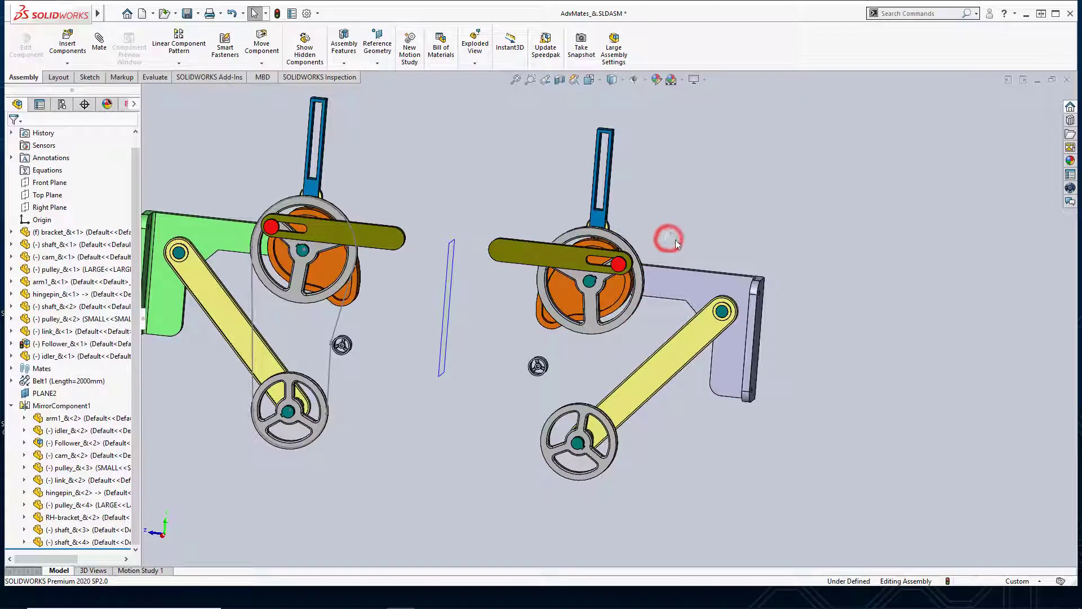
left_click(679, 286)
Open the RH-bracket part and expand its Mirrored Features folder.
right_click(679, 285)
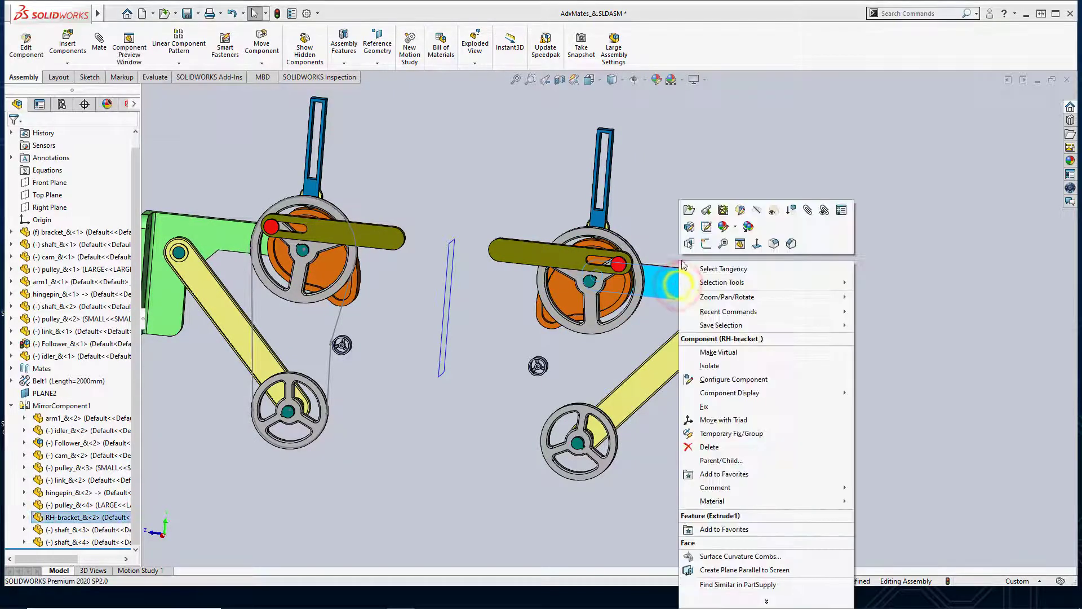
left_click(686, 212)
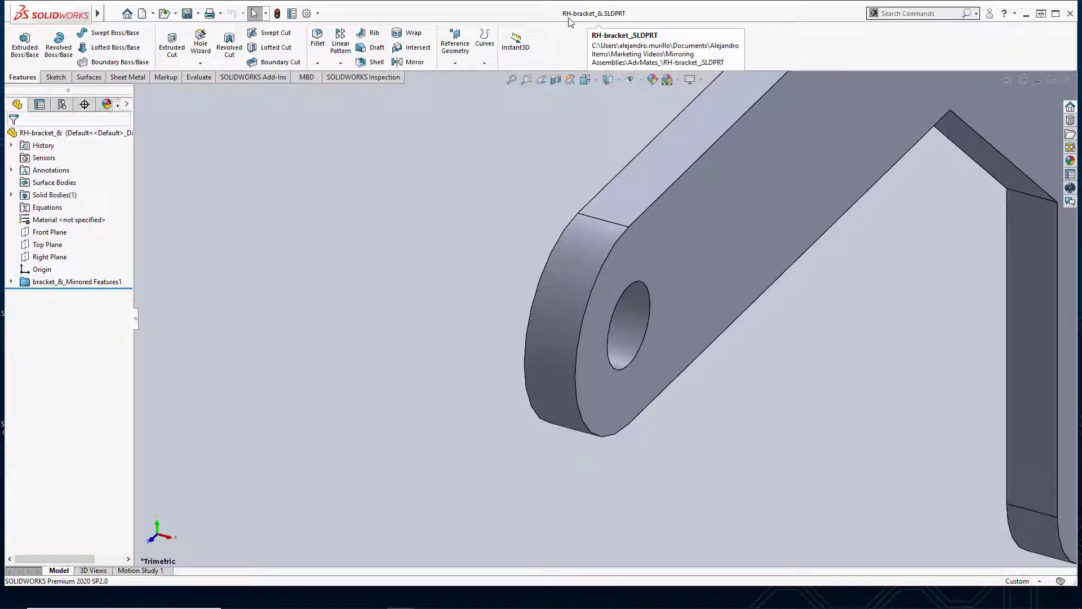
scroll(708, 213, "up", 6)
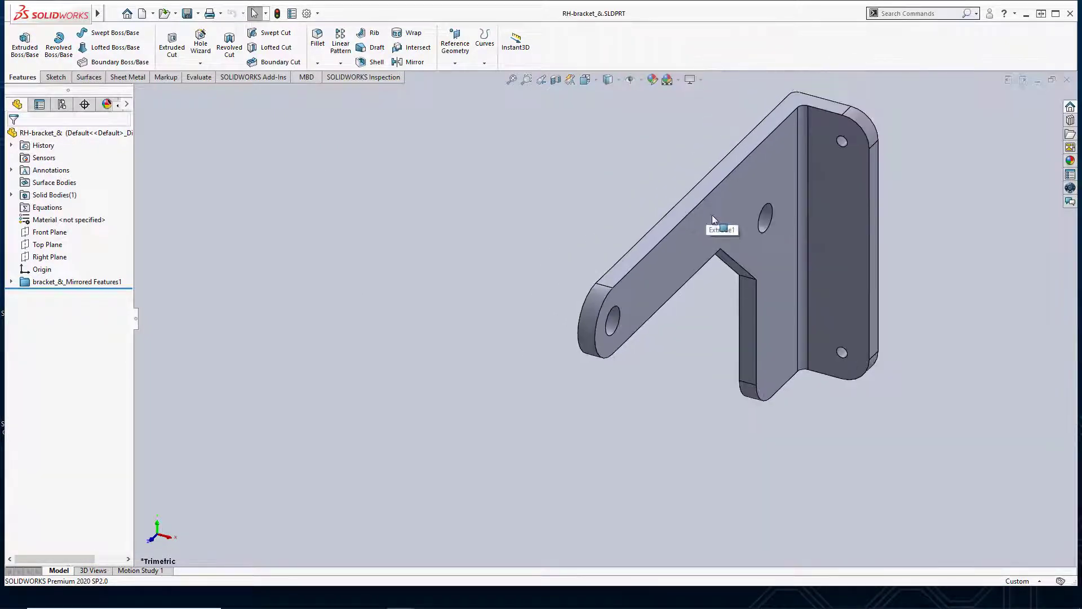
middle_click_drag(657, 171, 661, 173)
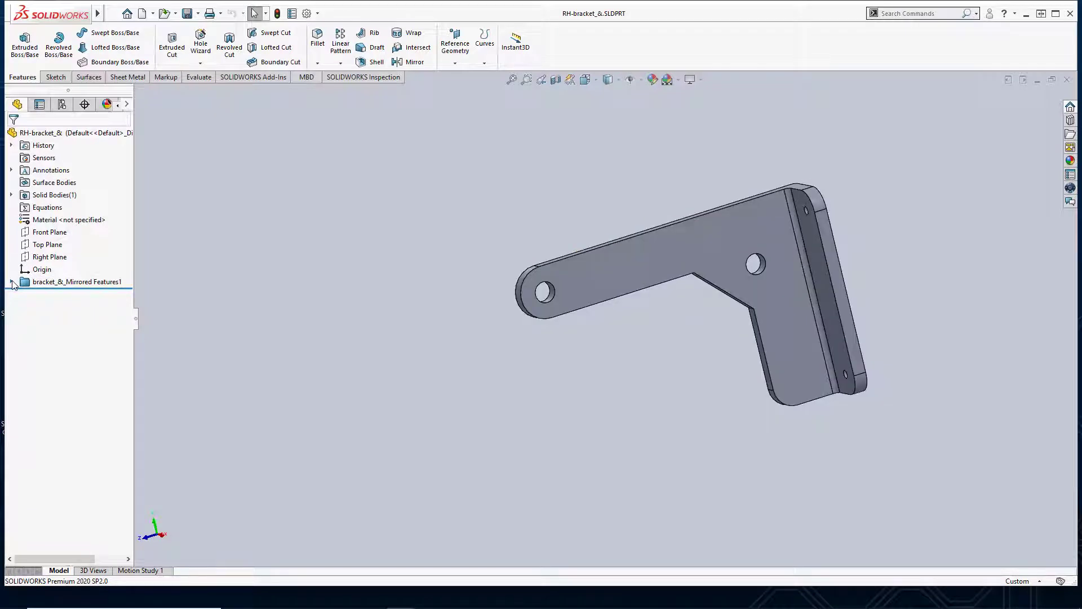
left_click(11, 282)
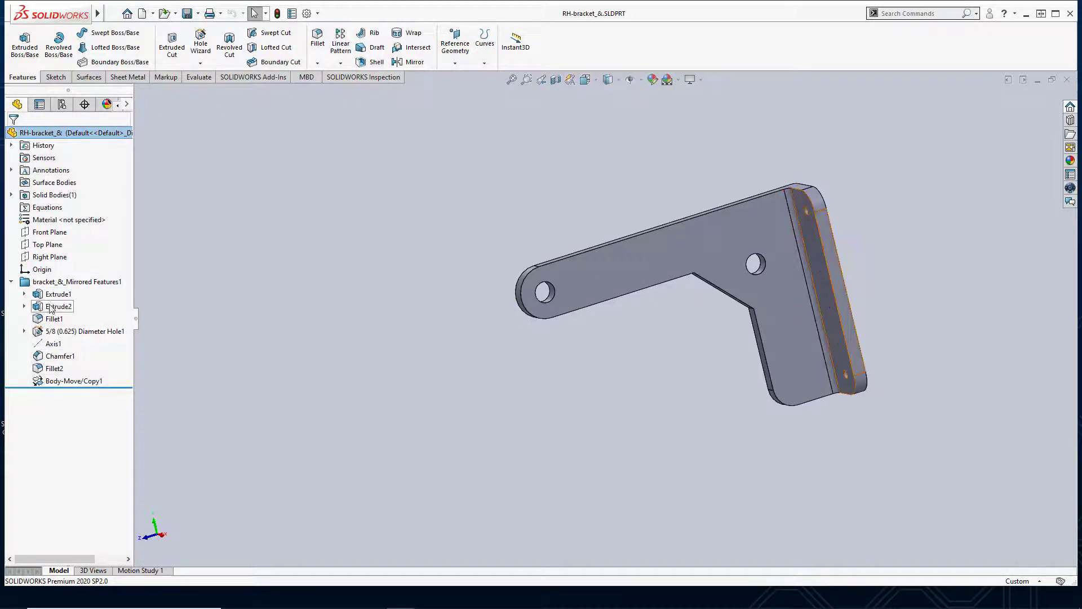
scroll(468, 304, "up", 3)
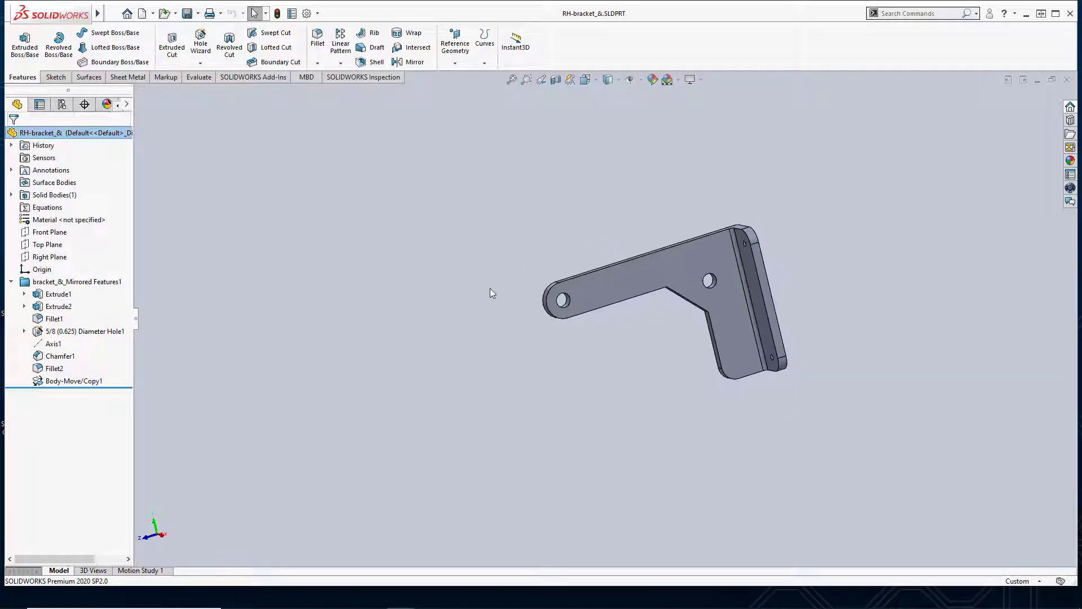
Return to the AdvMates assembly and show it in Front view with Ctrl+1.
key("ctrl+Tab")
left_click(580, 299)
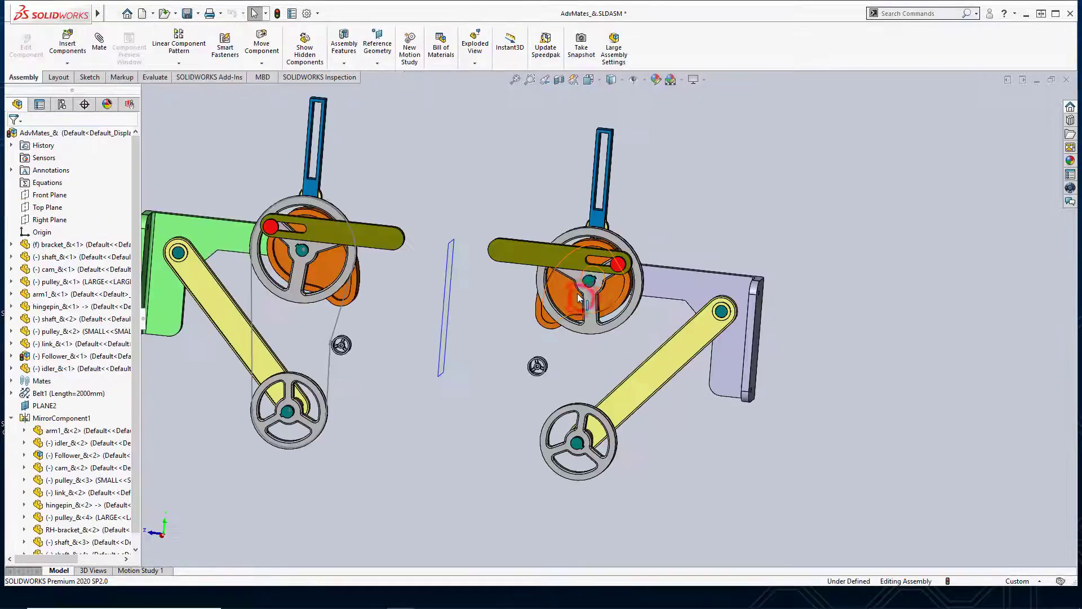
scroll(580, 299, "up", 3)
middle_click_drag(580, 299, 470, 303)
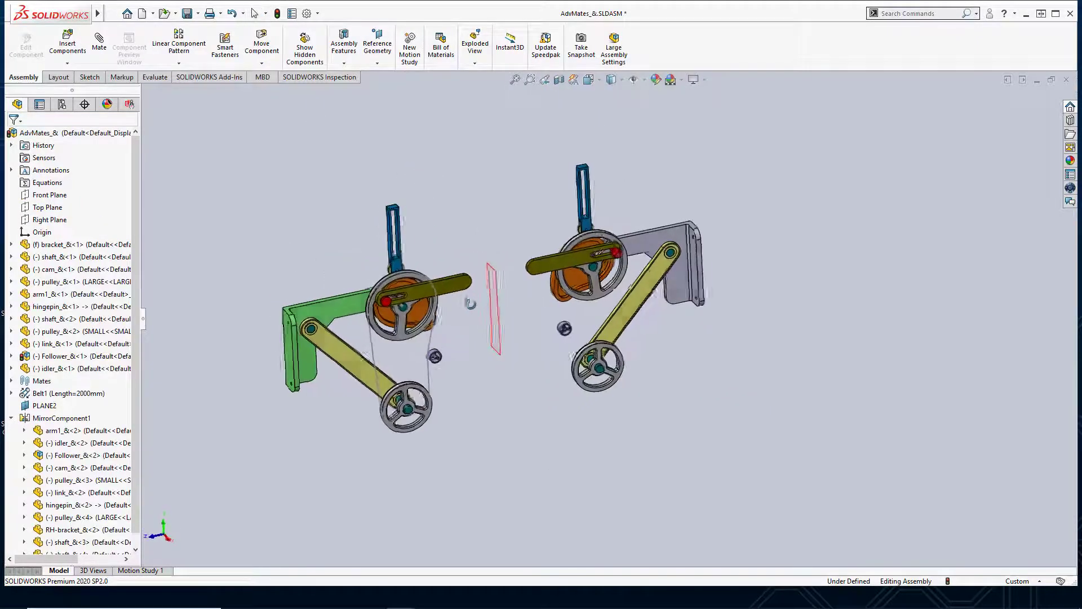
key("ctrl+1")
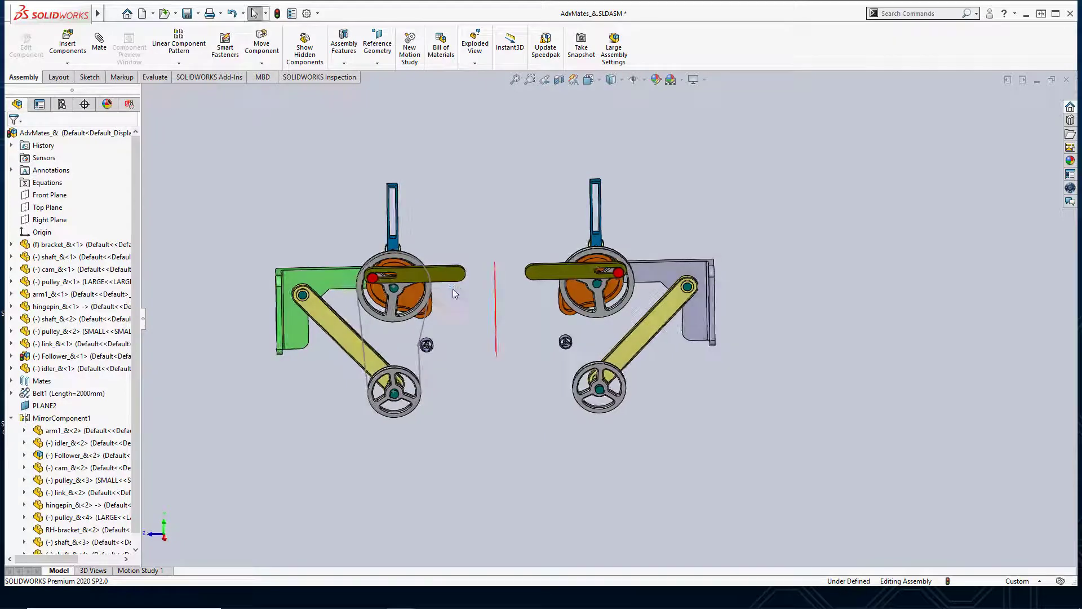